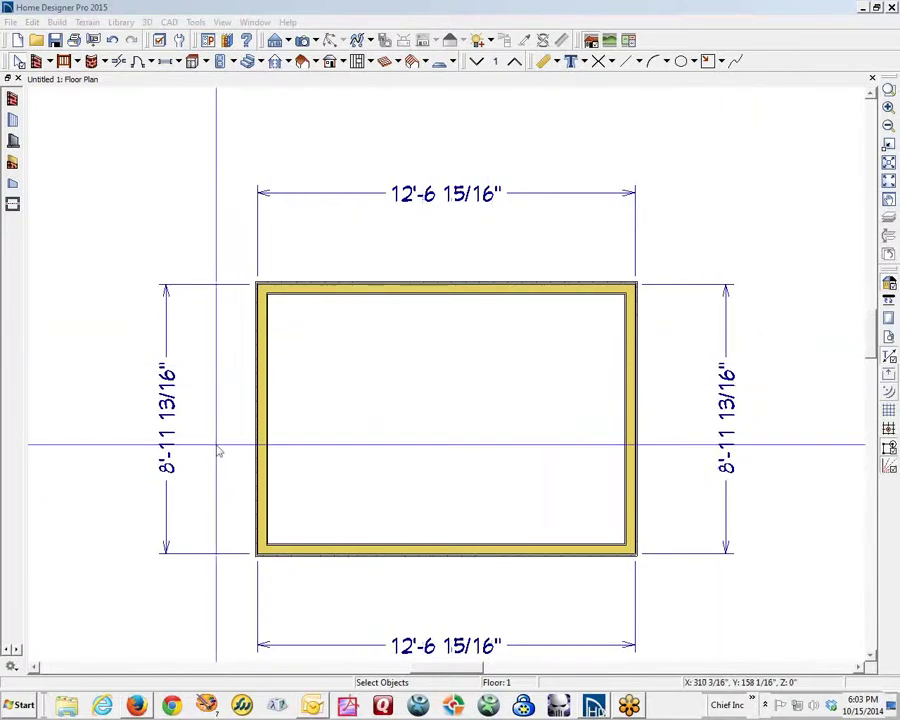
Step: Delete the drywall layer from the top wall's Siding-4 wall type, leaving it 4 7/16" thick
{"action": "left_click", "coordinate": [383, 292]}
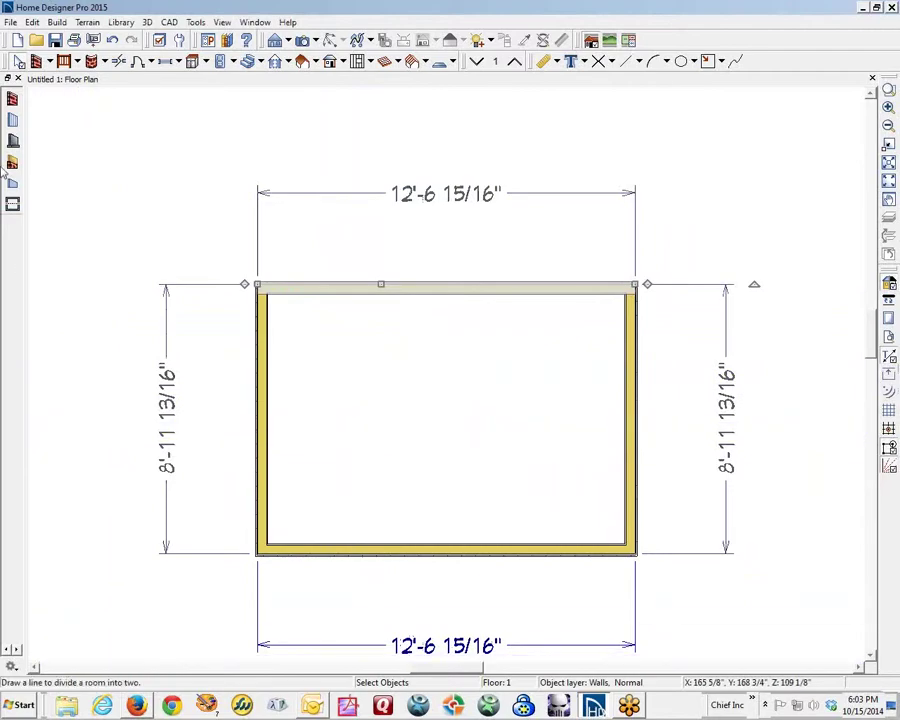
{"action": "key", "text": "Escape"}
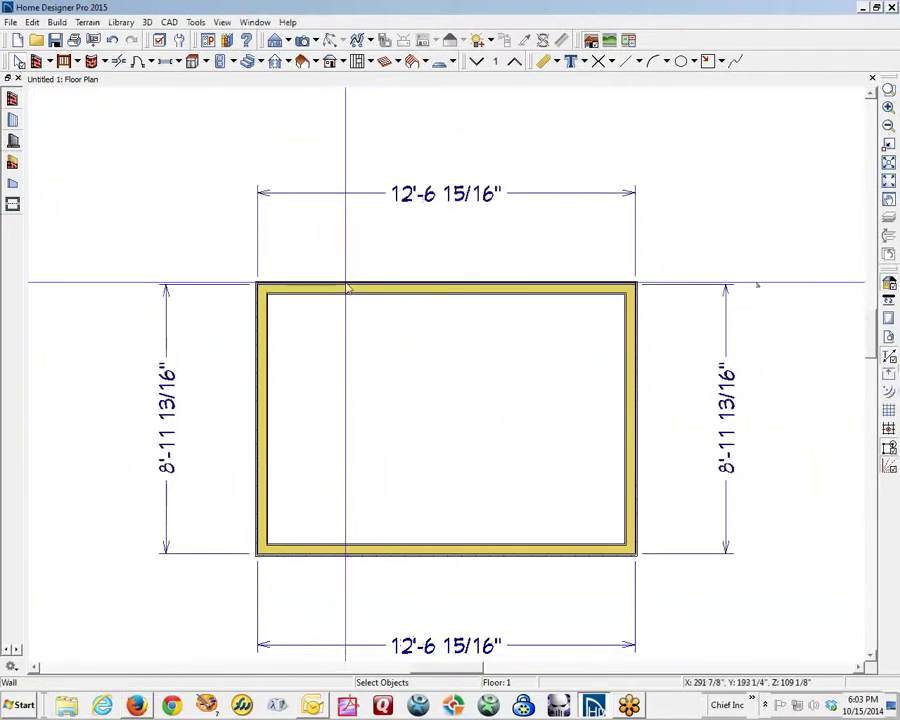
{"action": "double_click", "coordinate": [347, 290]}
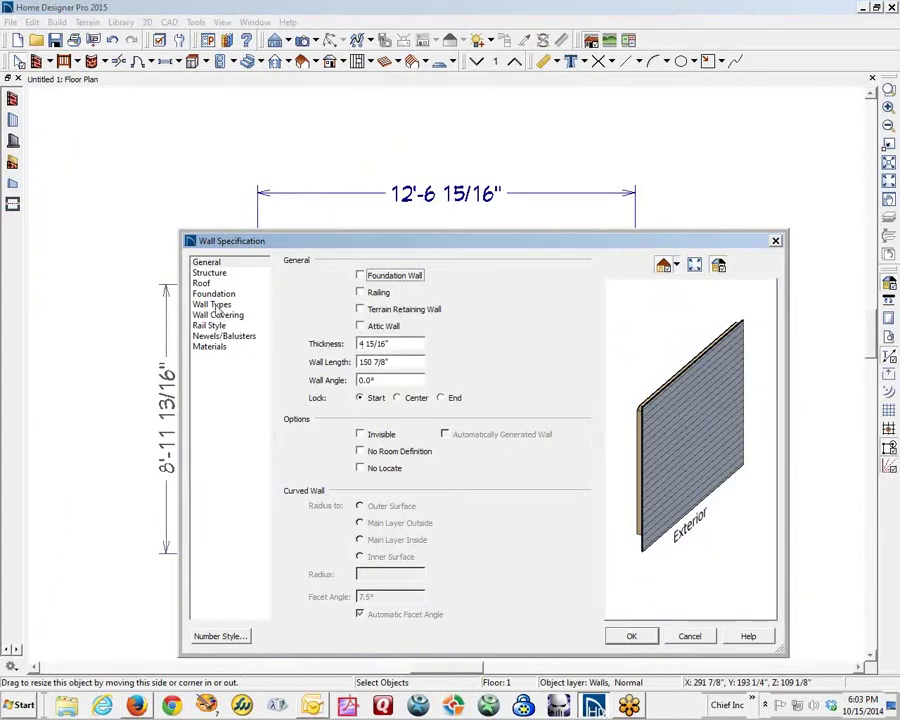
{"action": "left_click", "coordinate": [207, 306]}
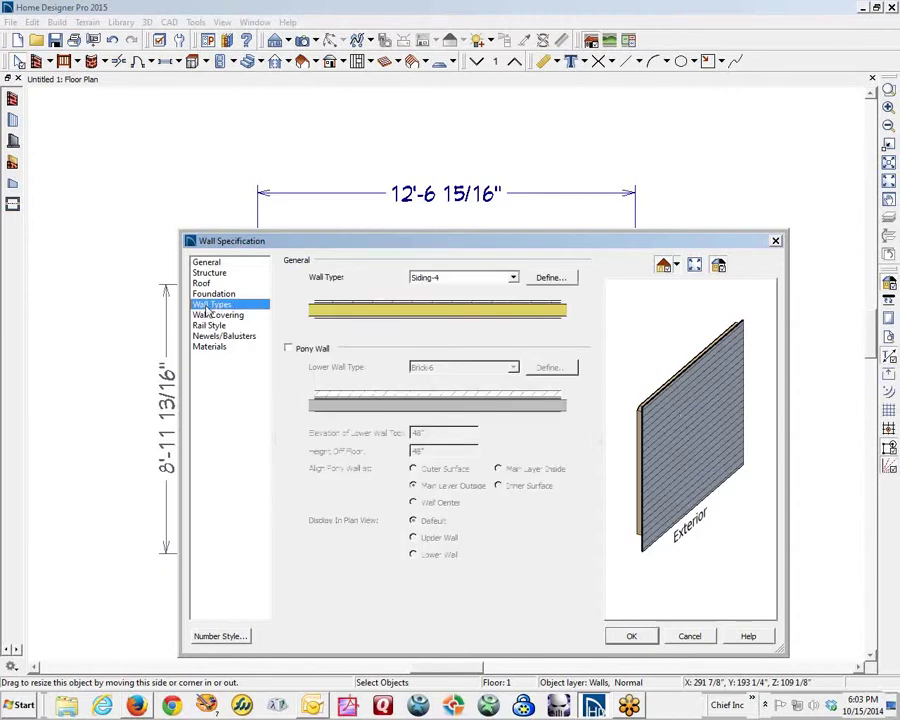
{"action": "left_click", "coordinate": [550, 279]}
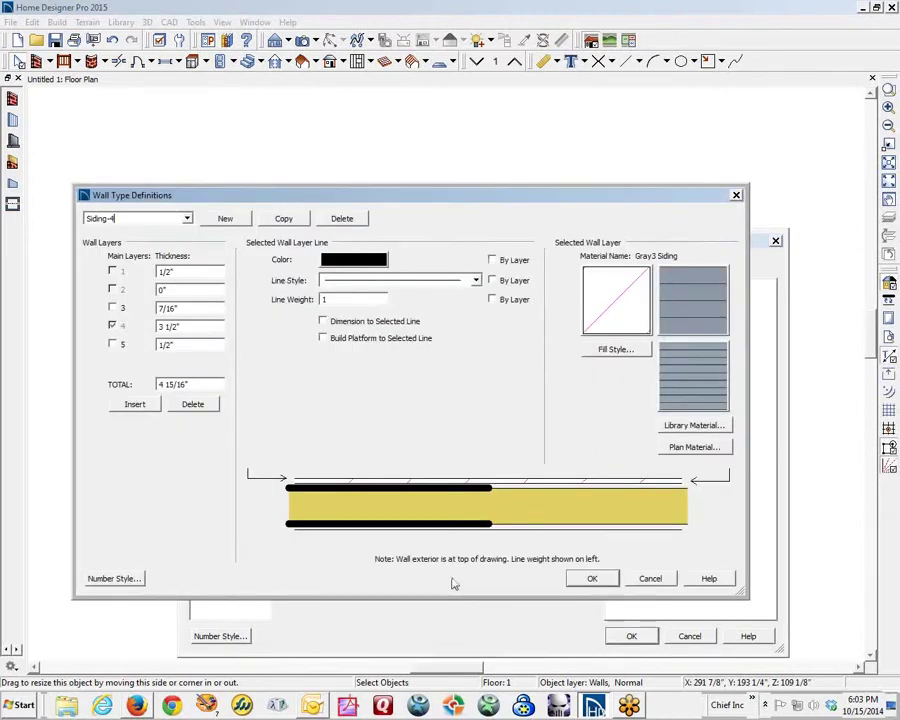
{"action": "left_click", "coordinate": [409, 534]}
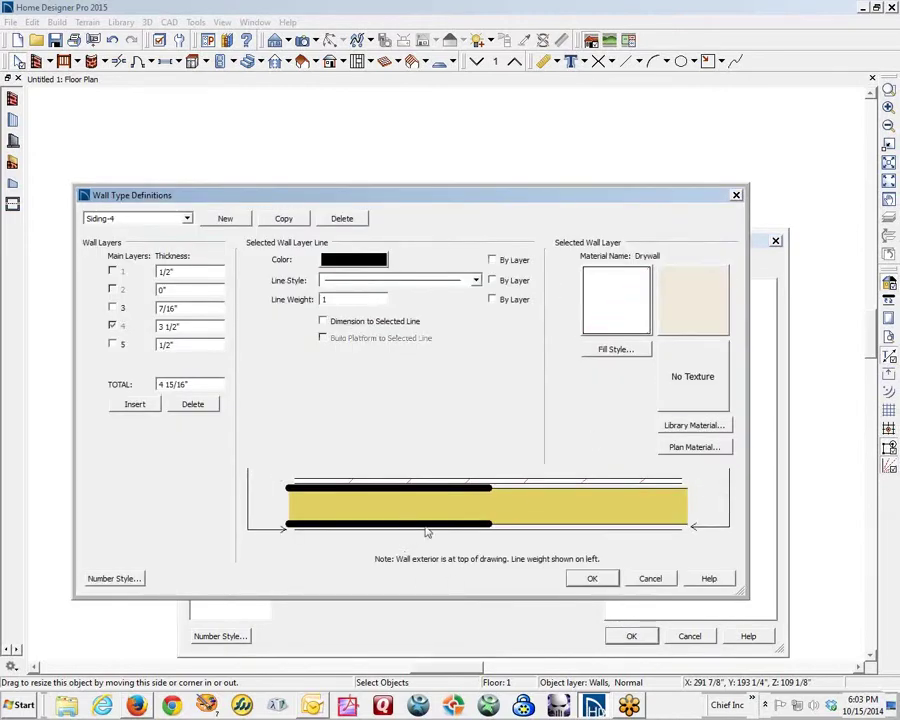
{"action": "left_click", "coordinate": [197, 403]}
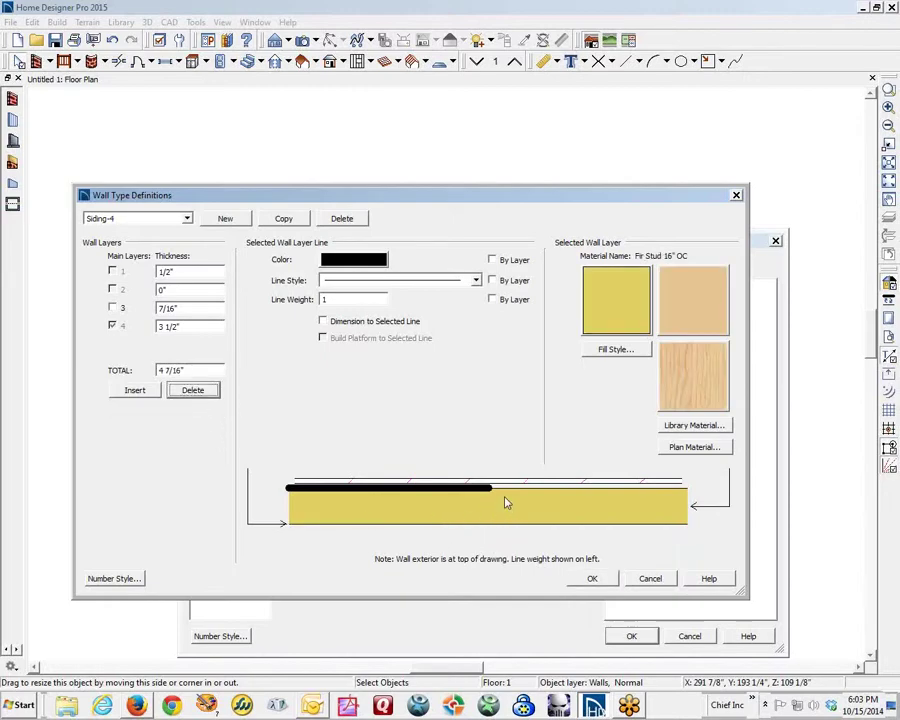
{"action": "left_click", "coordinate": [537, 491]}
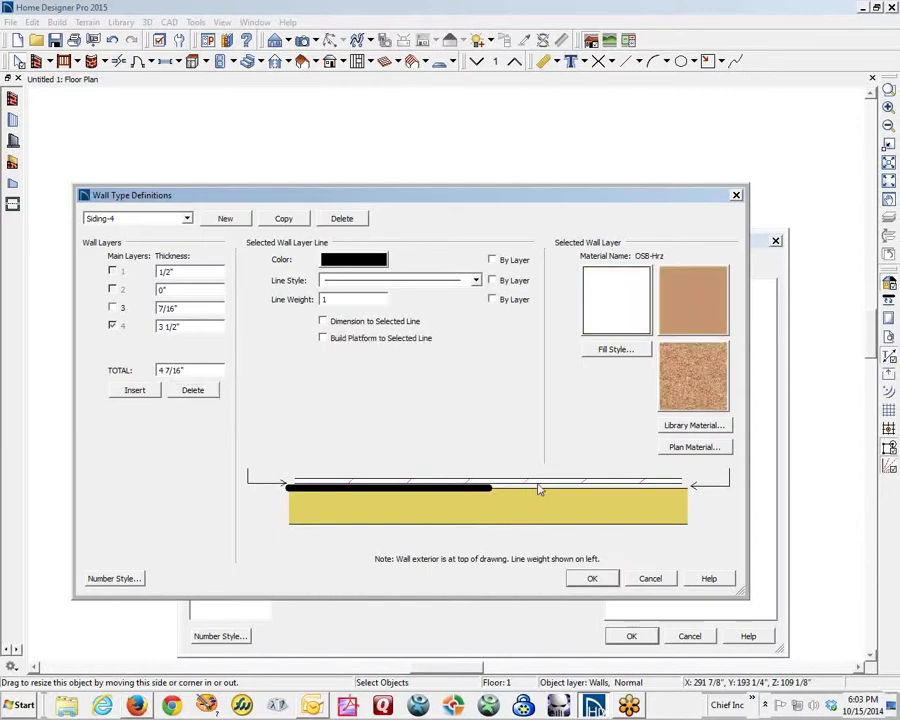
{"action": "left_click", "coordinate": [545, 484]}
{"action": "left_click", "coordinate": [592, 579]}
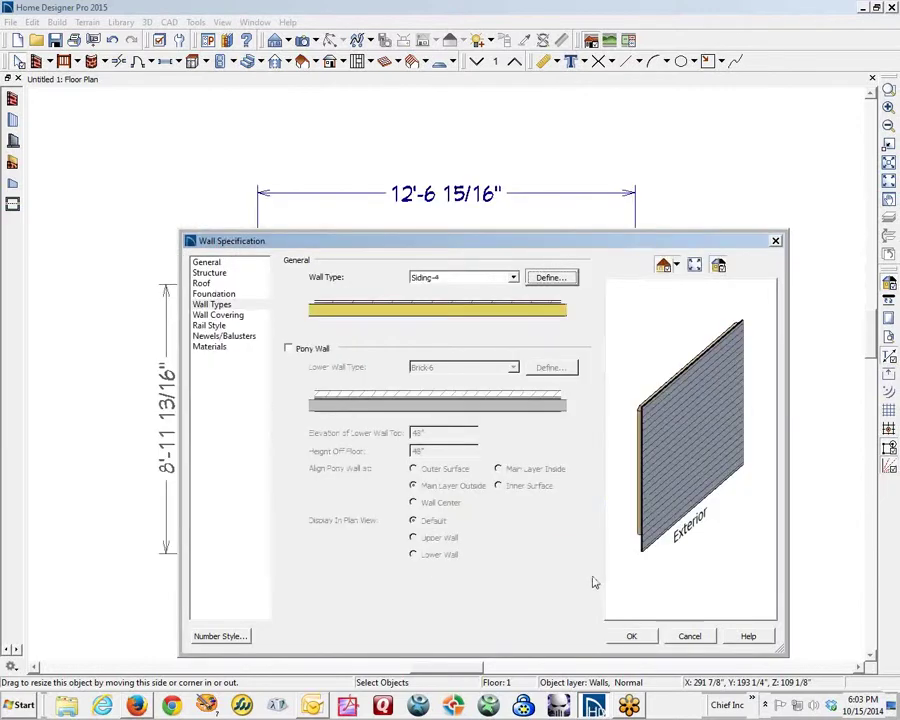
{"action": "left_click", "coordinate": [631, 636]}
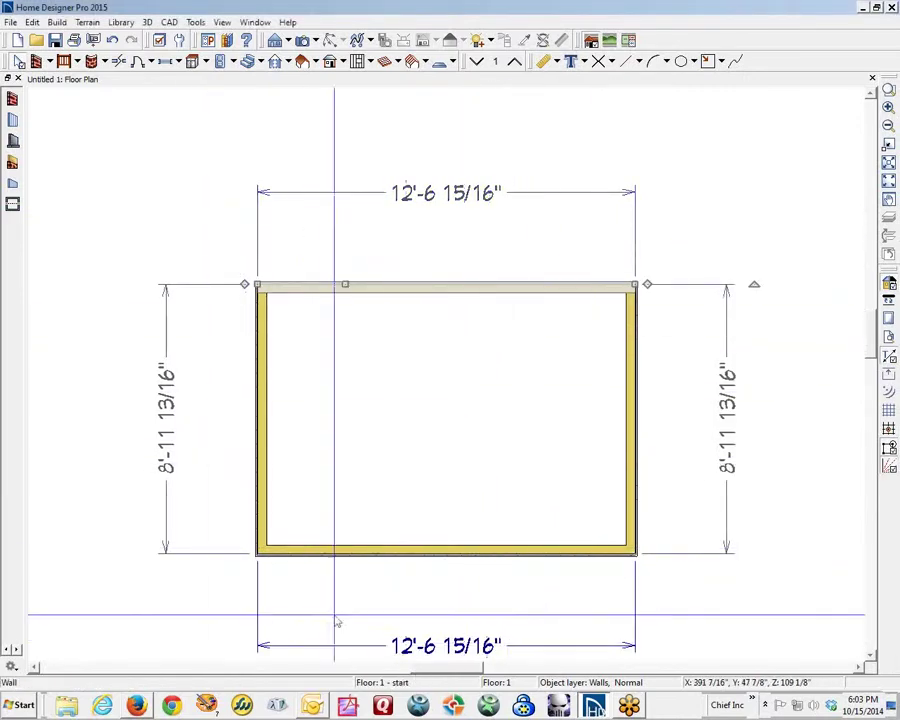
Step: Draw a smaller closed rectangle of interior walls centred inside the room
{"action": "left_click", "coordinate": [378, 448]}
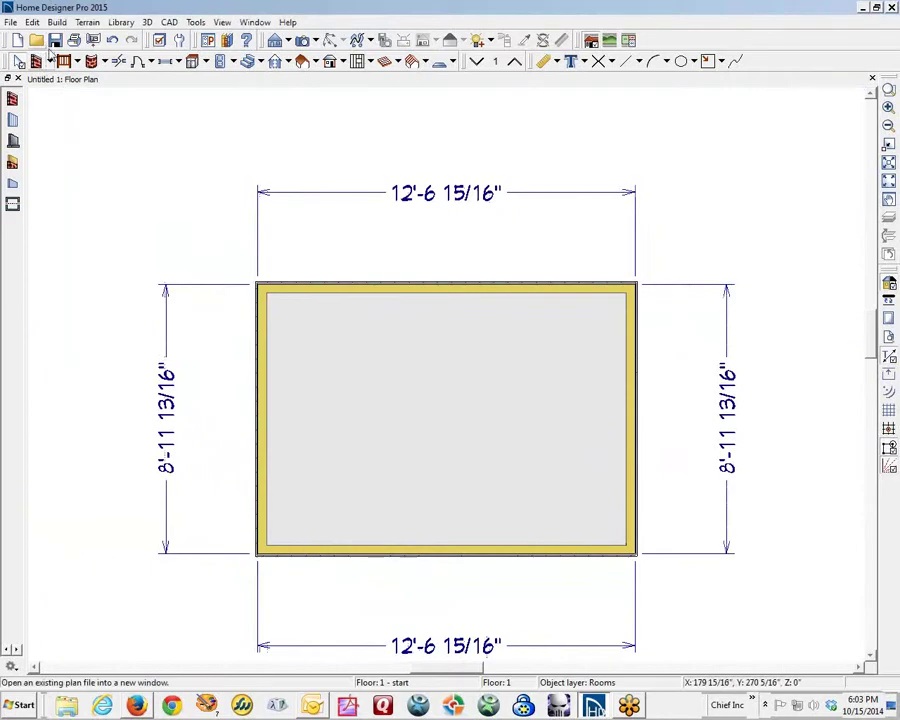
{"action": "left_click", "coordinate": [14, 121]}
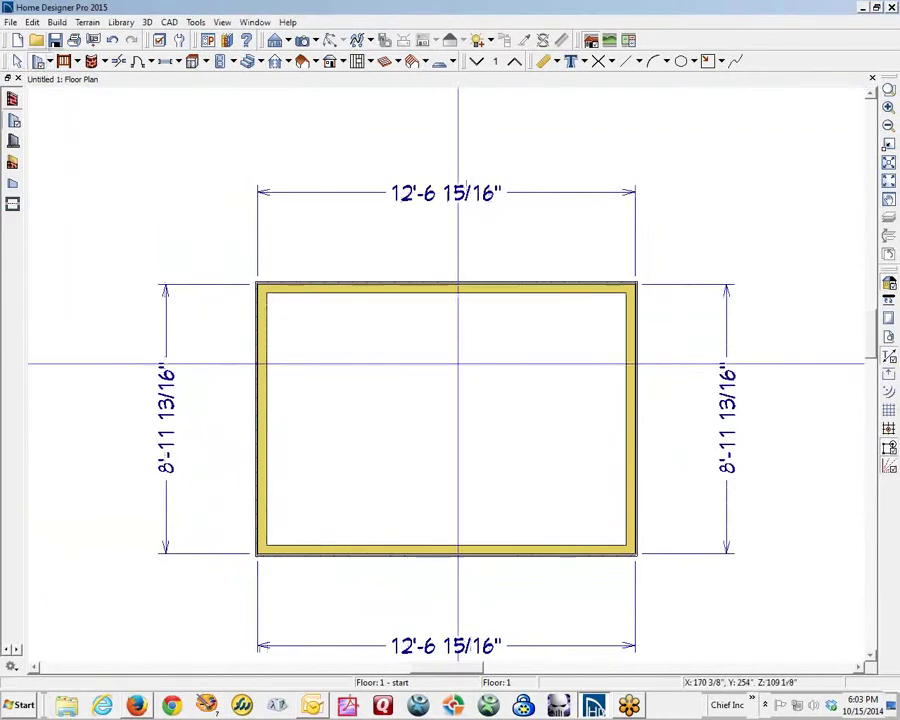
{"action": "mouse_move", "coordinate": [325, 354]}
{"action": "left_mouse_down"}
{"action": "mouse_move", "coordinate": [562, 344]}
{"action": "mouse_move", "coordinate": [559, 500]}
{"action": "mouse_move", "coordinate": [336, 502]}
{"action": "mouse_move", "coordinate": [335, 356]}
{"action": "left_mouse_up"}
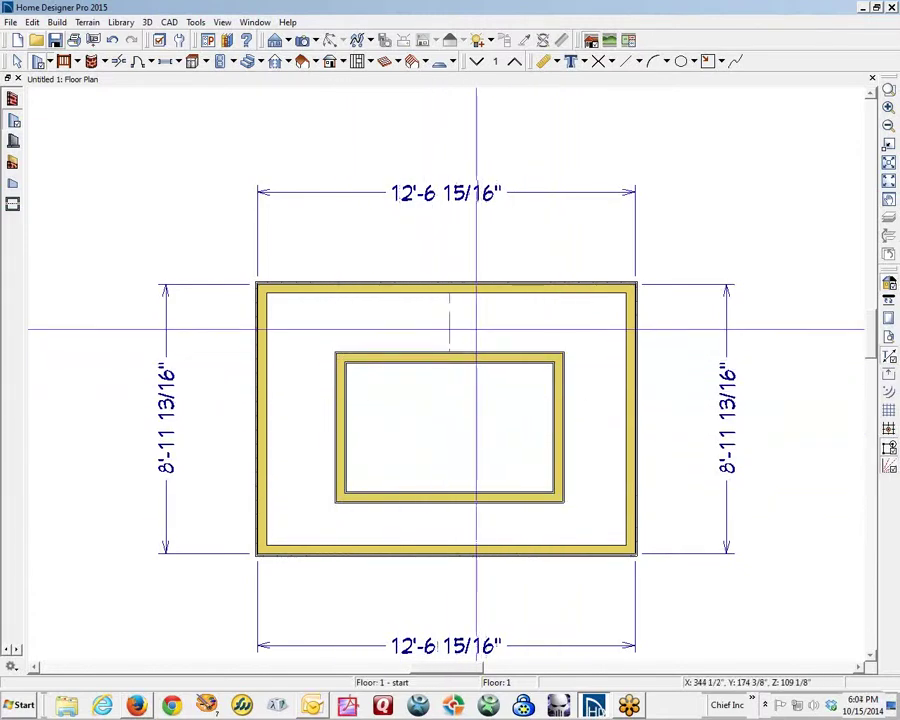
{"action": "right_click", "coordinate": [446, 312]}
{"action": "left_click", "coordinate": [478, 334]}
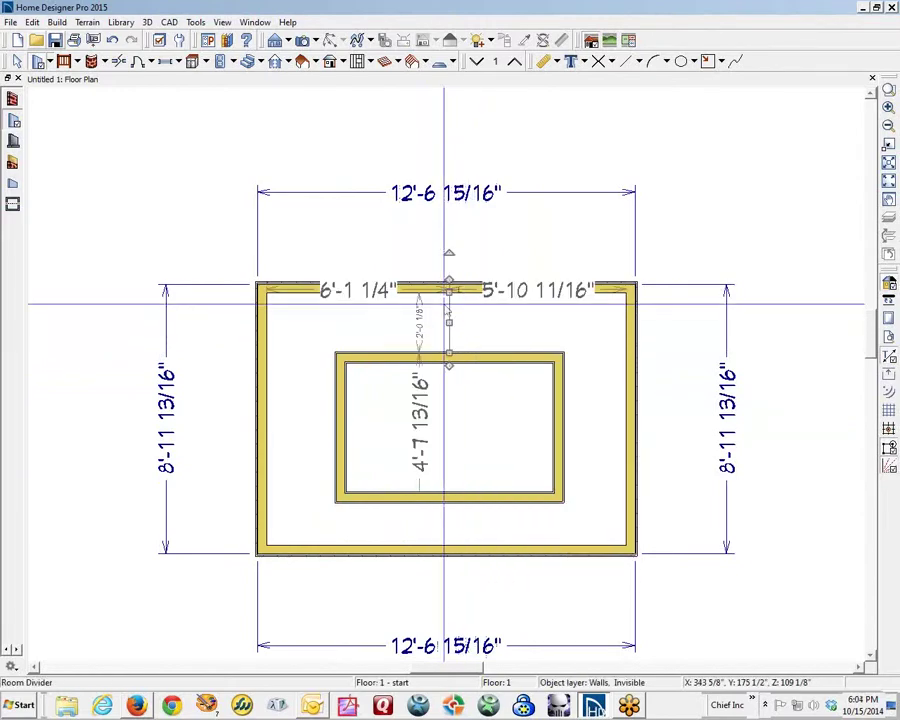
{"action": "left_click", "coordinate": [694, 232]}
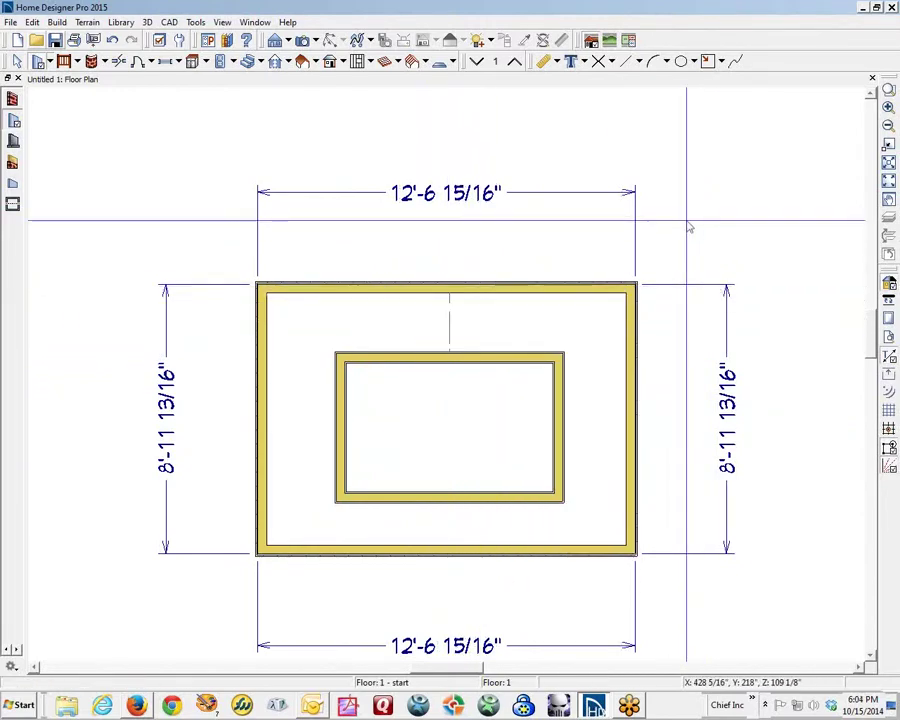
{"action": "left_click", "coordinate": [36, 22]}
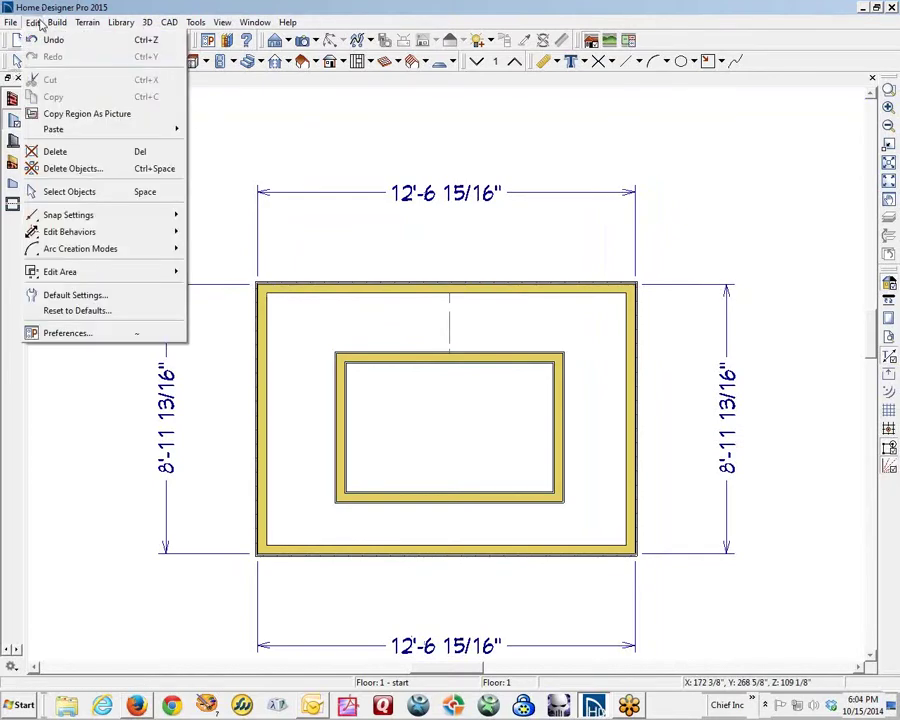
{"action": "left_click", "coordinate": [85, 333]}
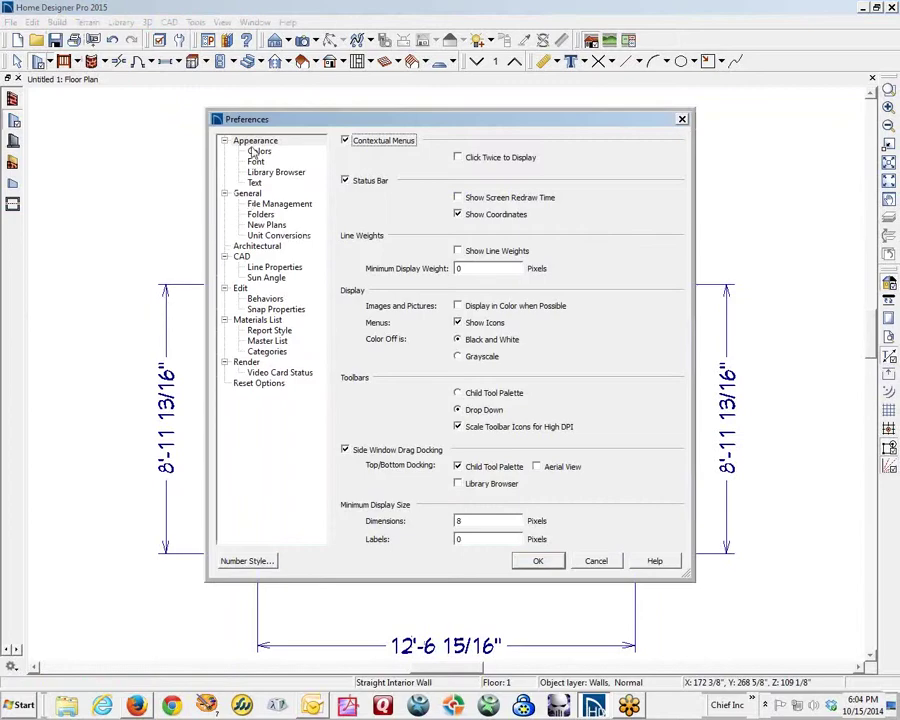
{"action": "left_click", "coordinate": [262, 246]}
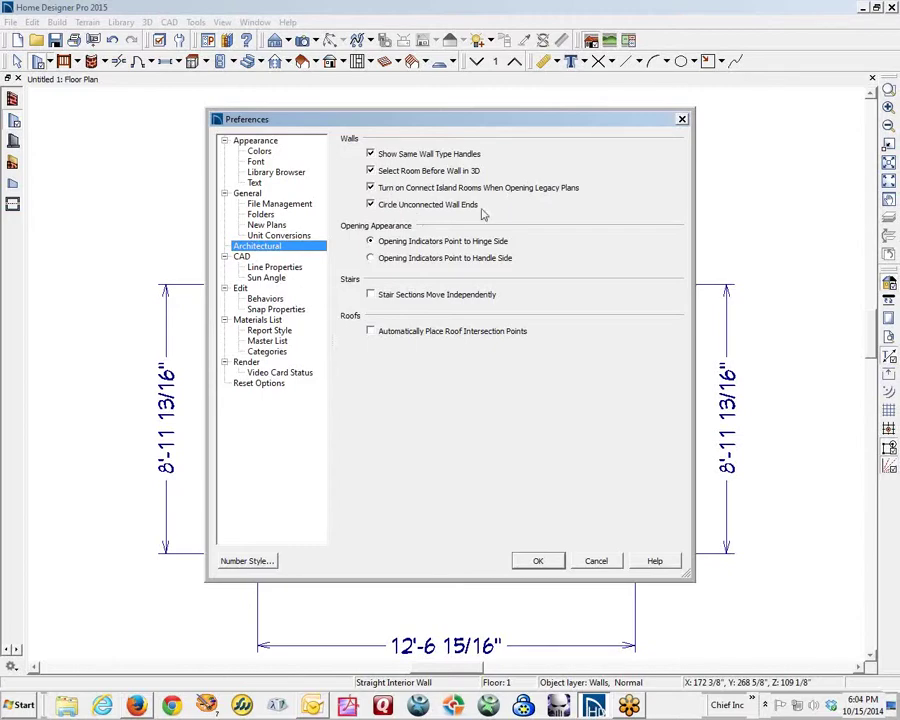
{"action": "left_click", "coordinate": [593, 561]}
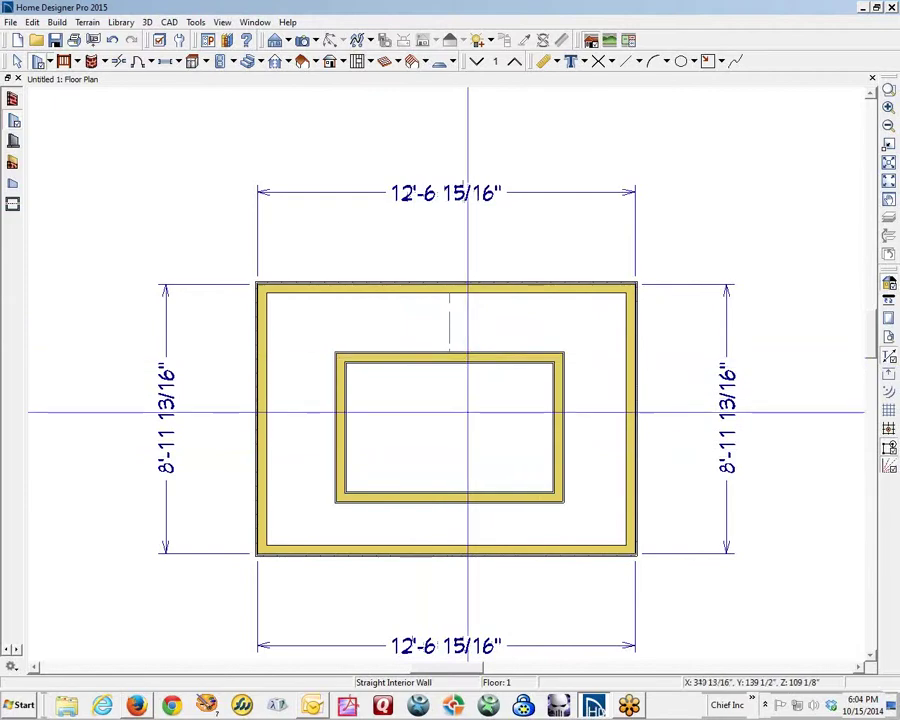
Step: Set the Interior-4 wall type's first layer to 5" thick, totaling 9"
{"action": "right_click", "coordinate": [465, 356]}
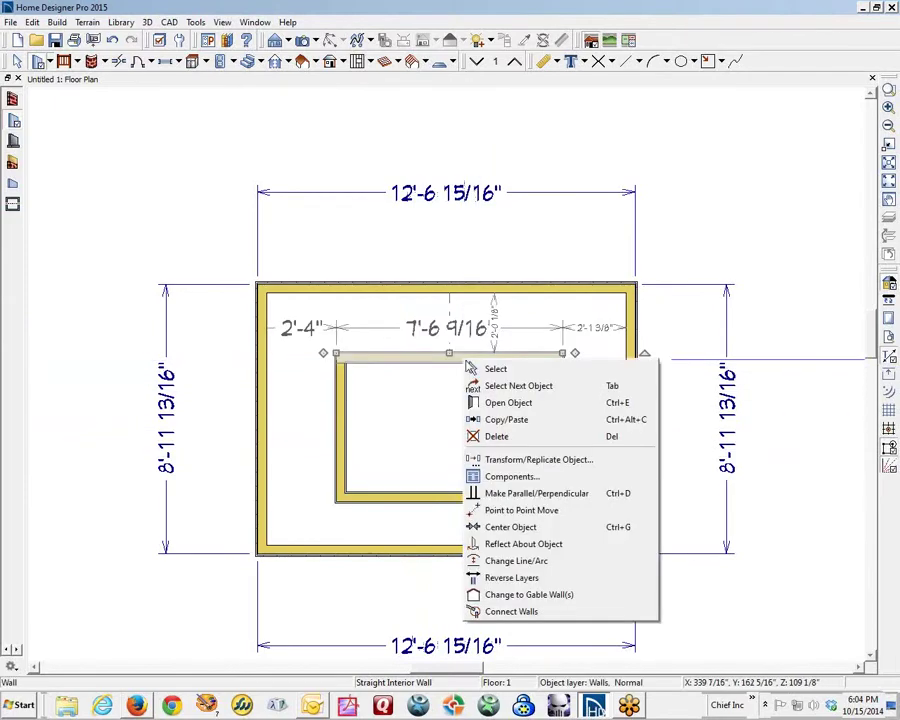
{"action": "left_click", "coordinate": [490, 402]}
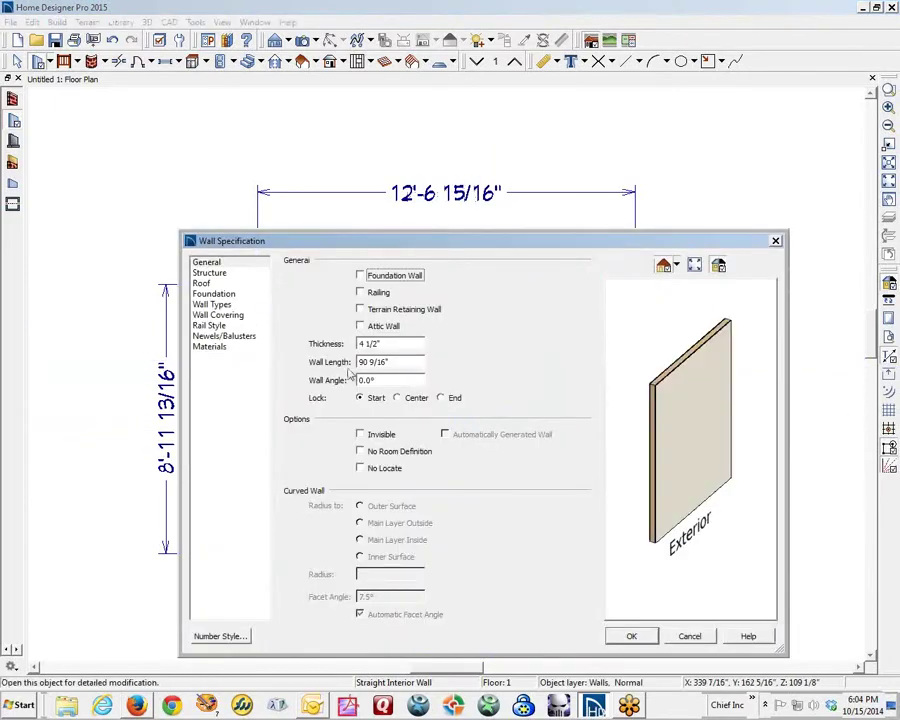
{"action": "left_click", "coordinate": [211, 304]}
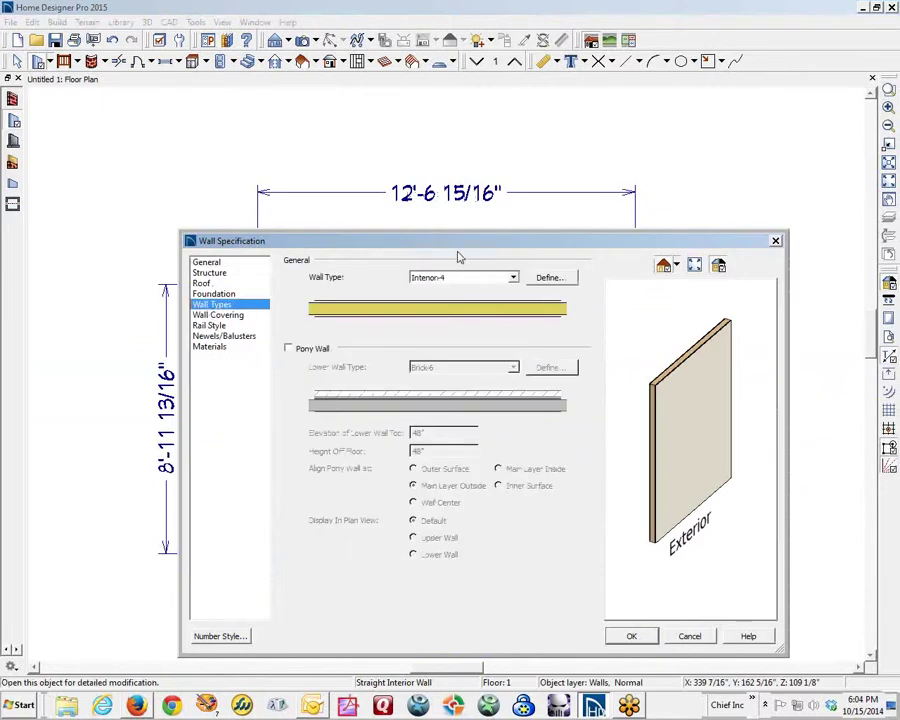
{"action": "left_click", "coordinate": [549, 277]}
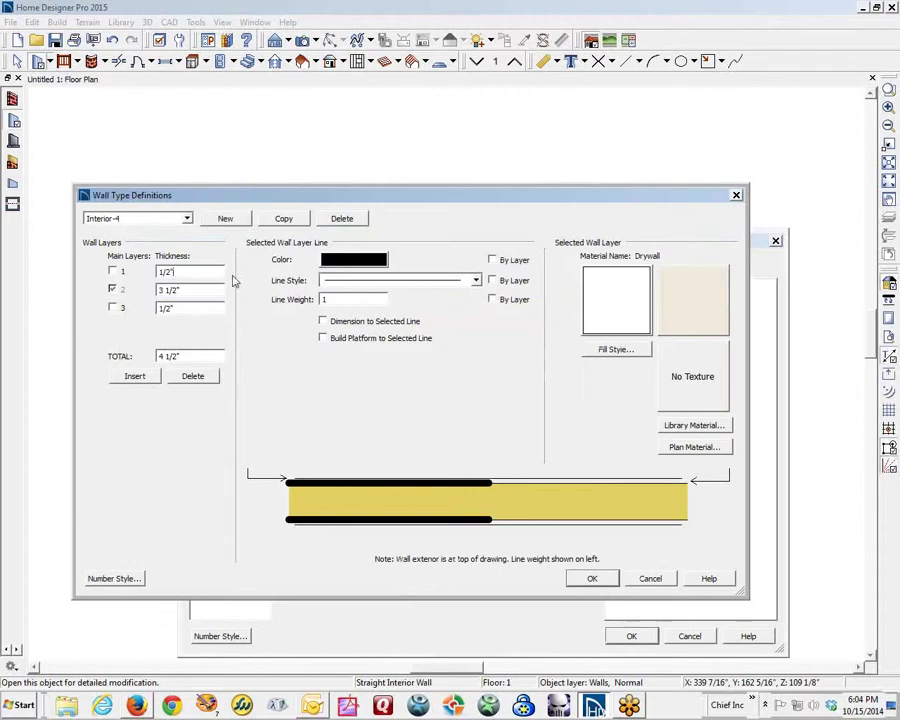
{"action": "left_click", "coordinate": [190, 272]}
Step: Switch Interior-4's 3 1/2" layer material from Drywall to Insulation Air Gap and apply
{"action": "left_click", "coordinate": [694, 424]}
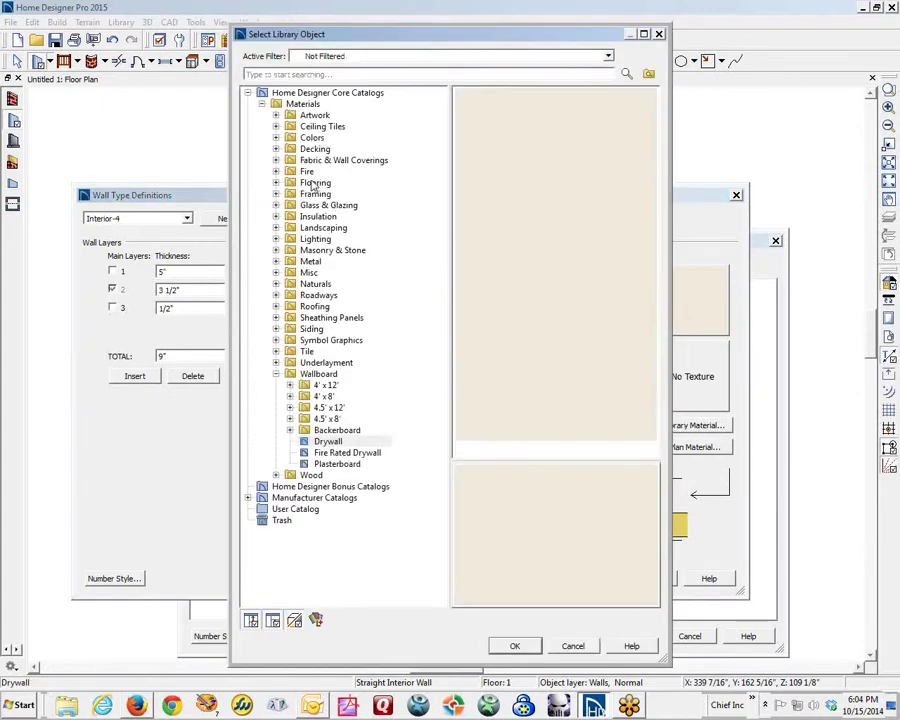
{"action": "left_click", "coordinate": [583, 645]}
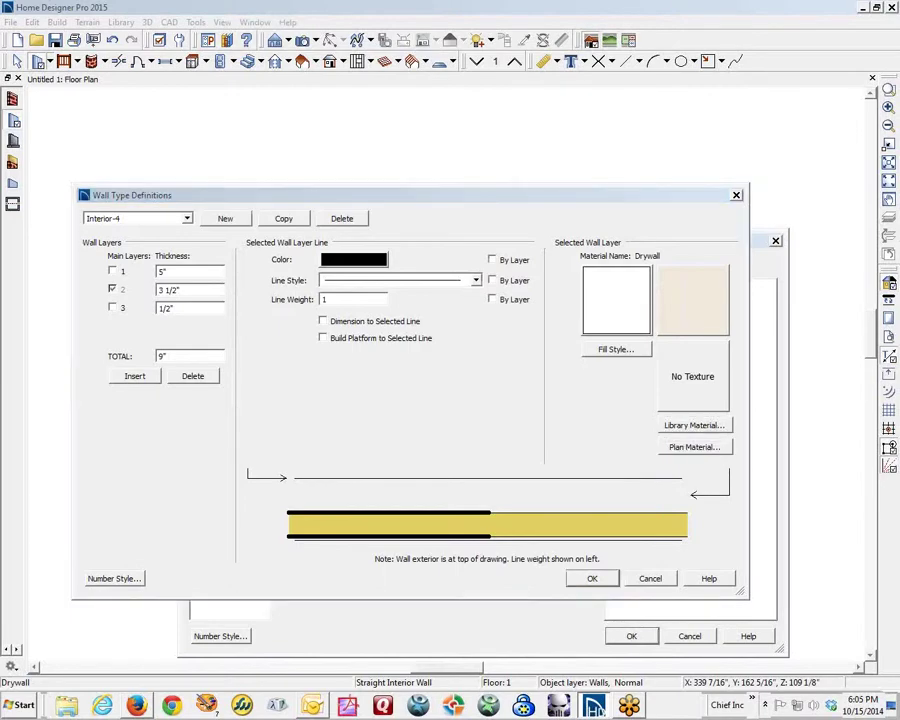
{"action": "left_click", "coordinate": [694, 447]}
{"action": "left_click_drag", "start_coordinate": [899, 158], "coordinate": [386, 198]}
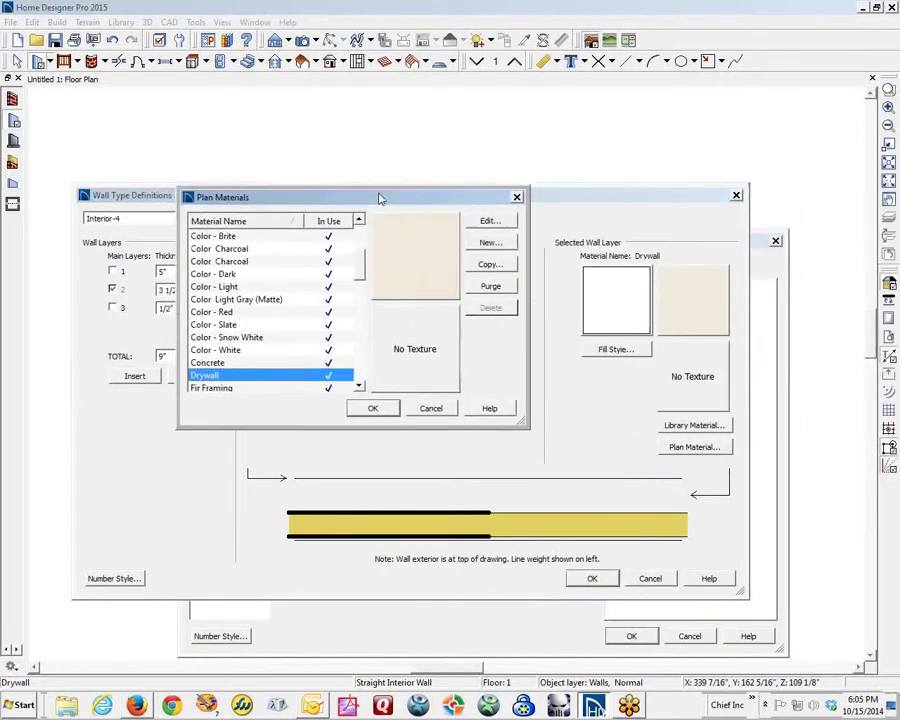
{"action": "key", "text": "i"}
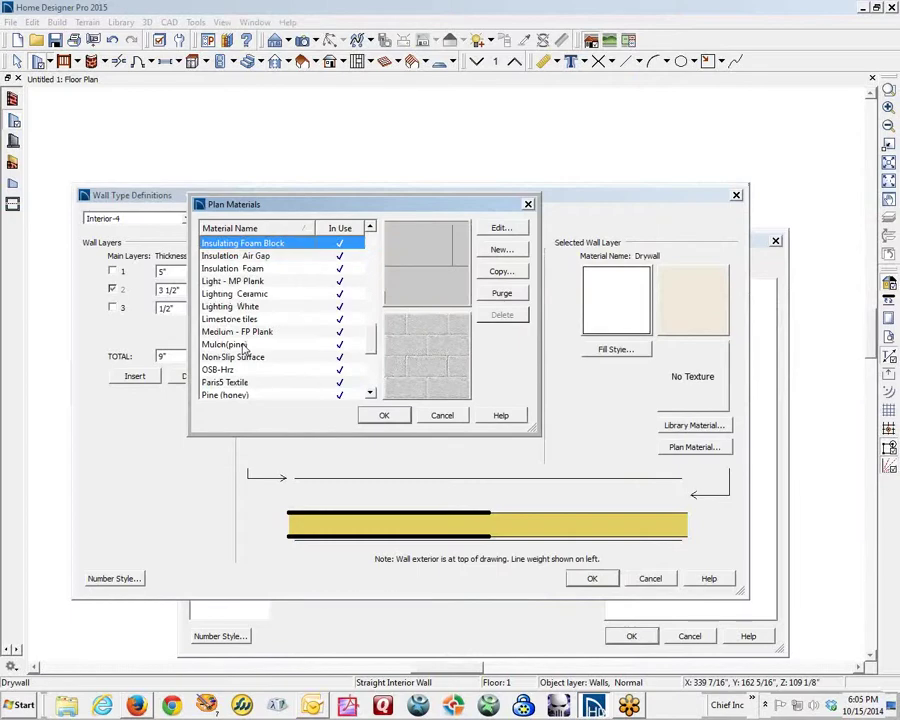
{"action": "left_click", "coordinate": [253, 258]}
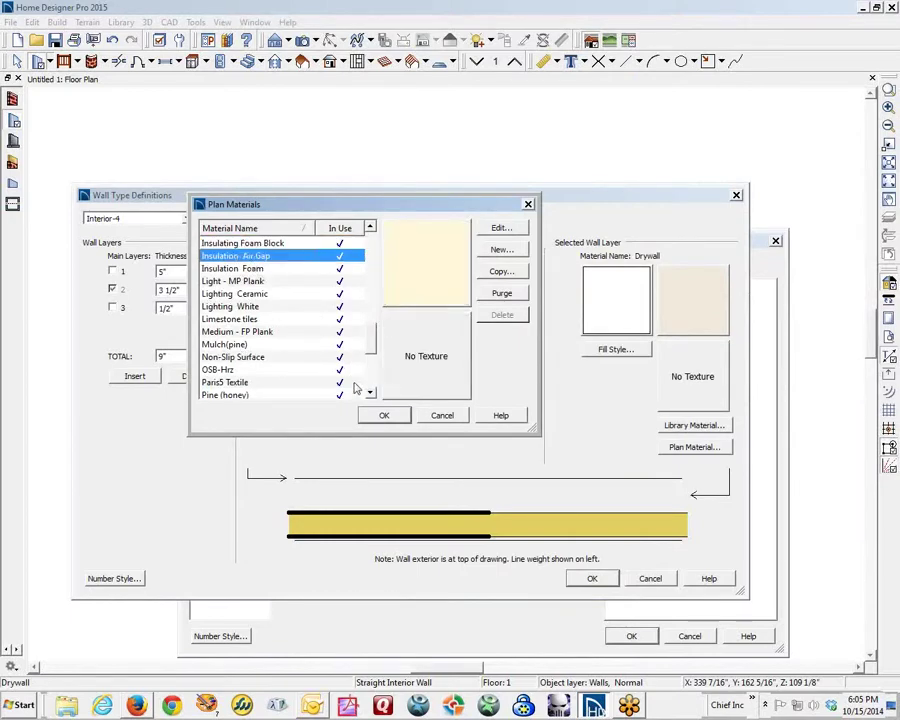
{"action": "left_click", "coordinate": [376, 416]}
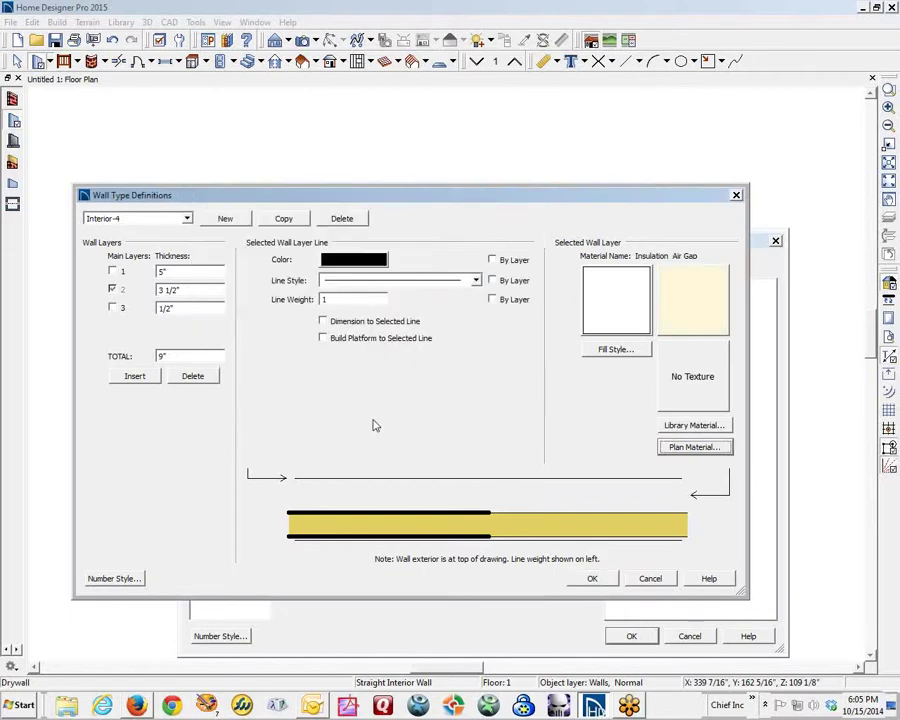
{"action": "left_click", "coordinate": [596, 578]}
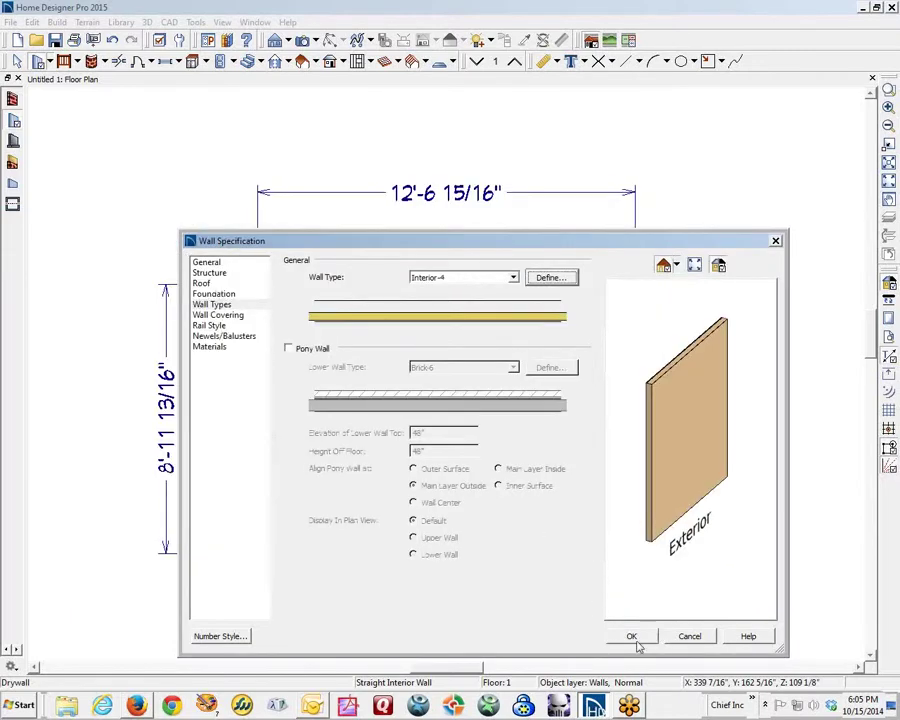
{"action": "left_click", "coordinate": [631, 636]}
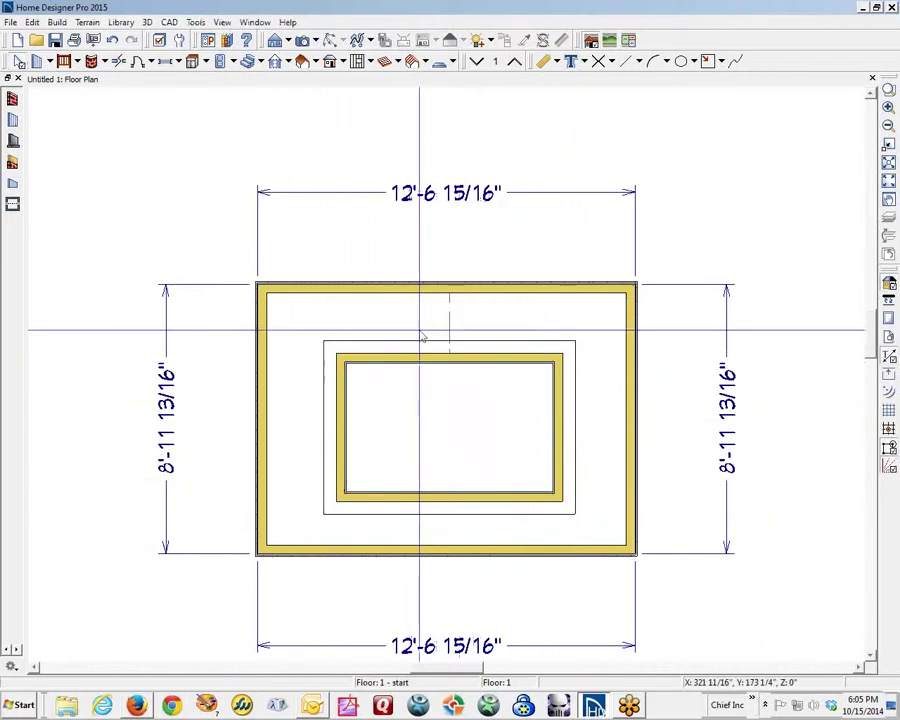
Step: Move the top, left, bottom and right inner walls outward to about 5" from the outer walls
{"action": "left_click", "coordinate": [476, 350]}
{"action": "left_click_drag", "start_coordinate": [476, 350], "coordinate": [476, 291]}
{"action": "left_click_drag", "start_coordinate": [342, 418], "coordinate": [246, 408]}
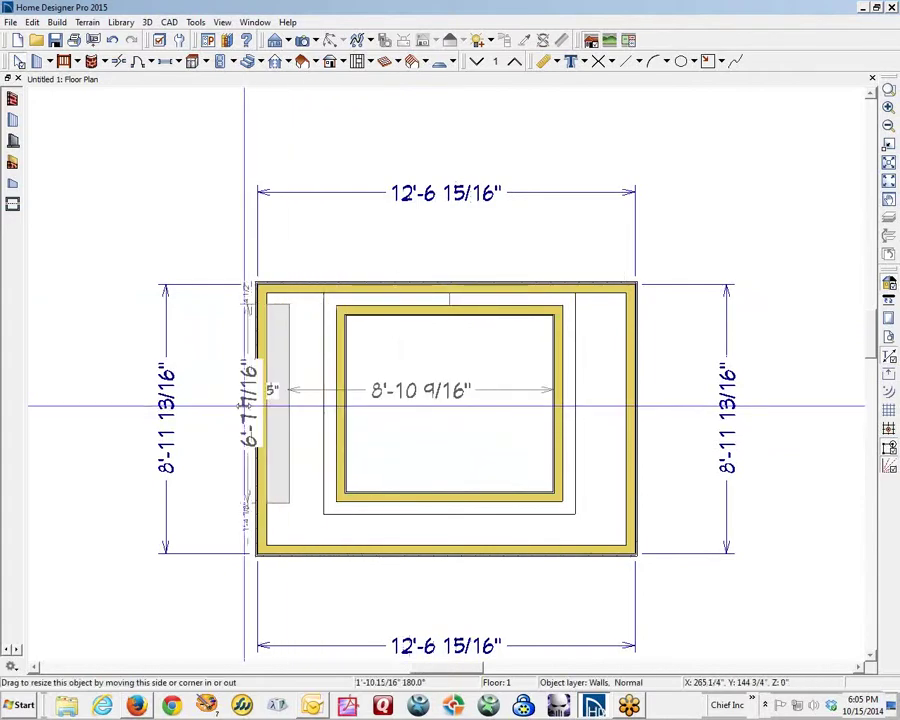
{"action": "left_click", "coordinate": [446, 496]}
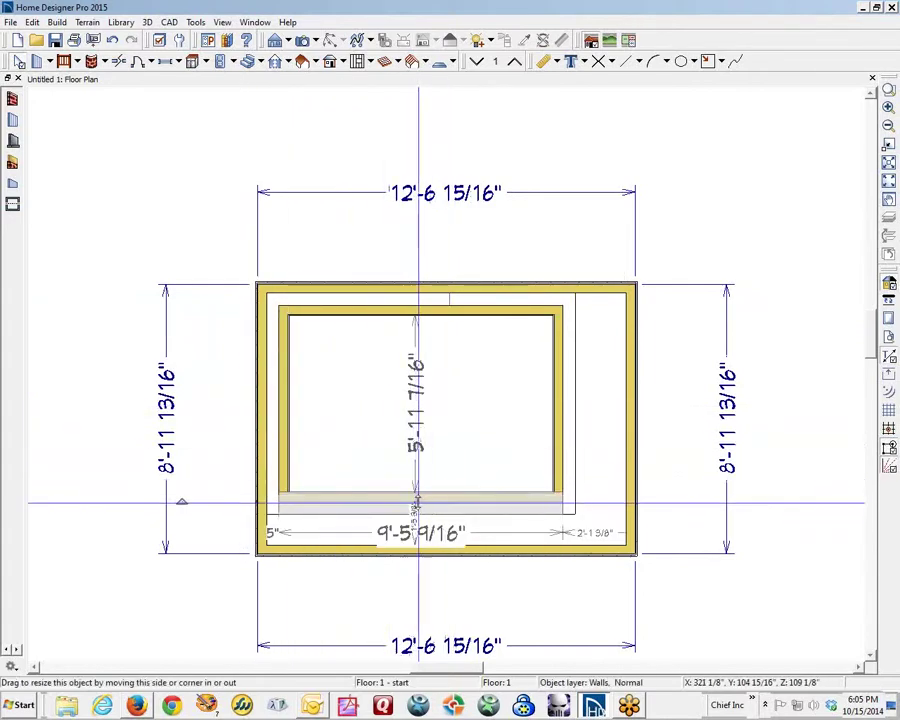
{"action": "left_click_drag", "start_coordinate": [418, 503], "coordinate": [418, 565]}
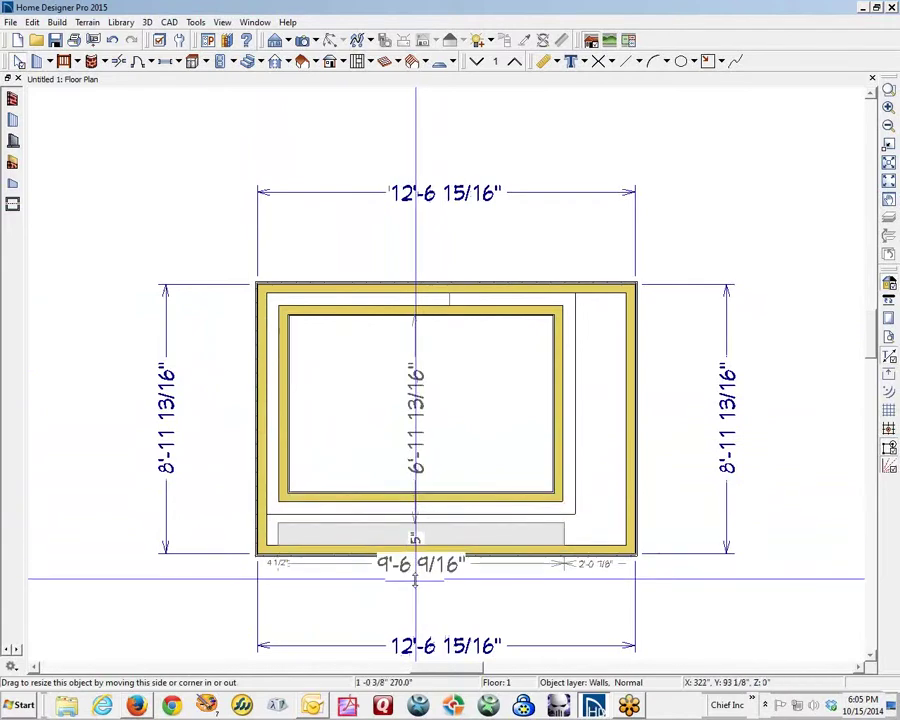
{"action": "left_click", "coordinate": [560, 432]}
{"action": "left_click_drag", "start_coordinate": [556, 428], "coordinate": [628, 415]}
{"action": "key", "text": "Escape"}
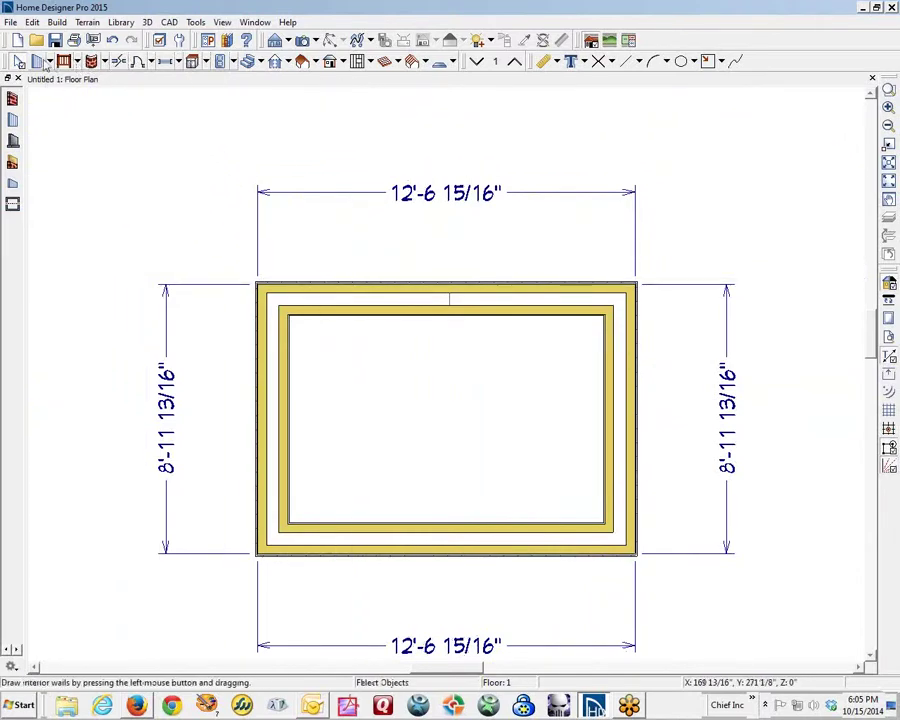
{"action": "left_click", "coordinate": [165, 61]}
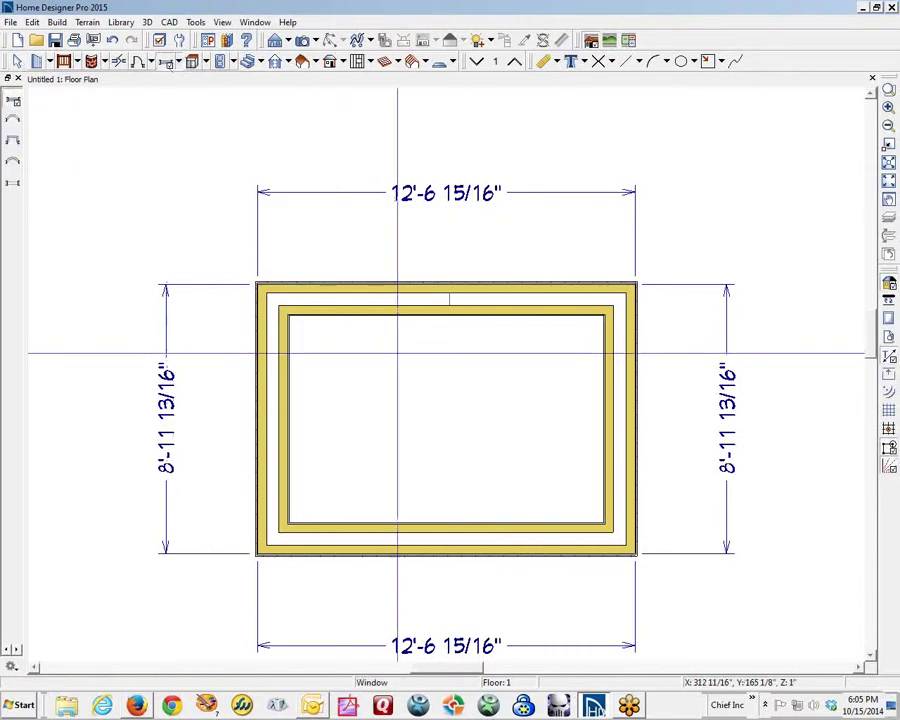
{"action": "left_click", "coordinate": [373, 298]}
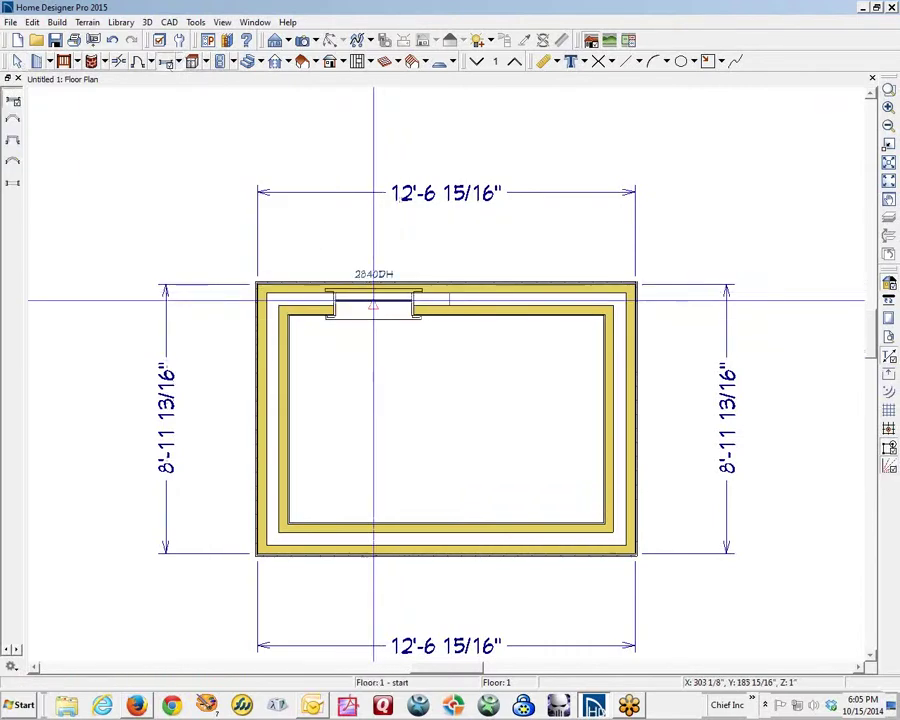
{"action": "left_click", "coordinate": [372, 302]}
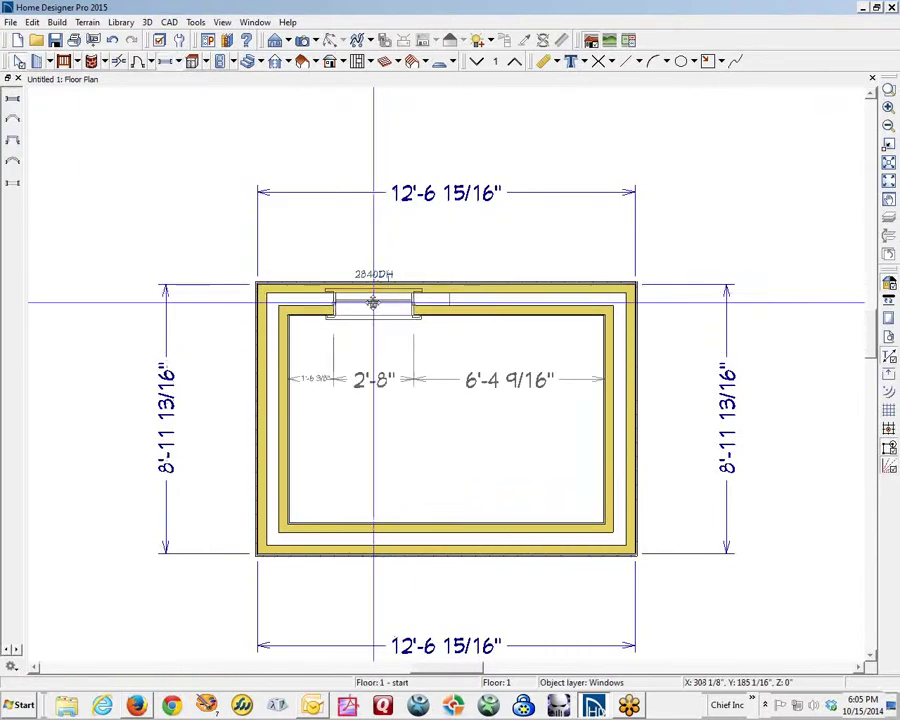
{"action": "key", "text": "Delete"}
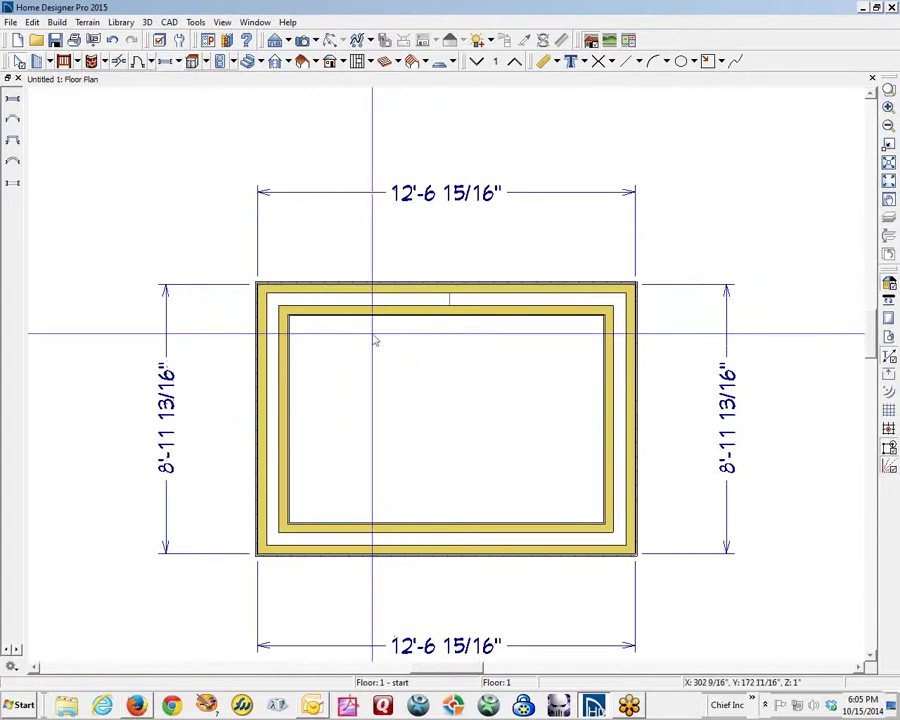
{"action": "left_click", "coordinate": [369, 284]}
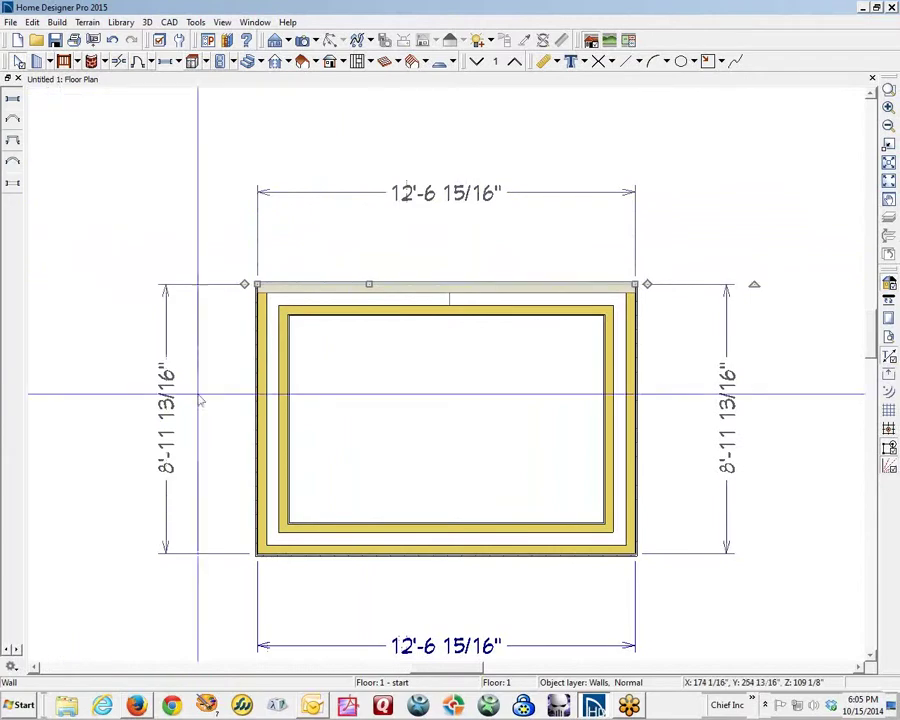
{"action": "key", "text": "Escape"}
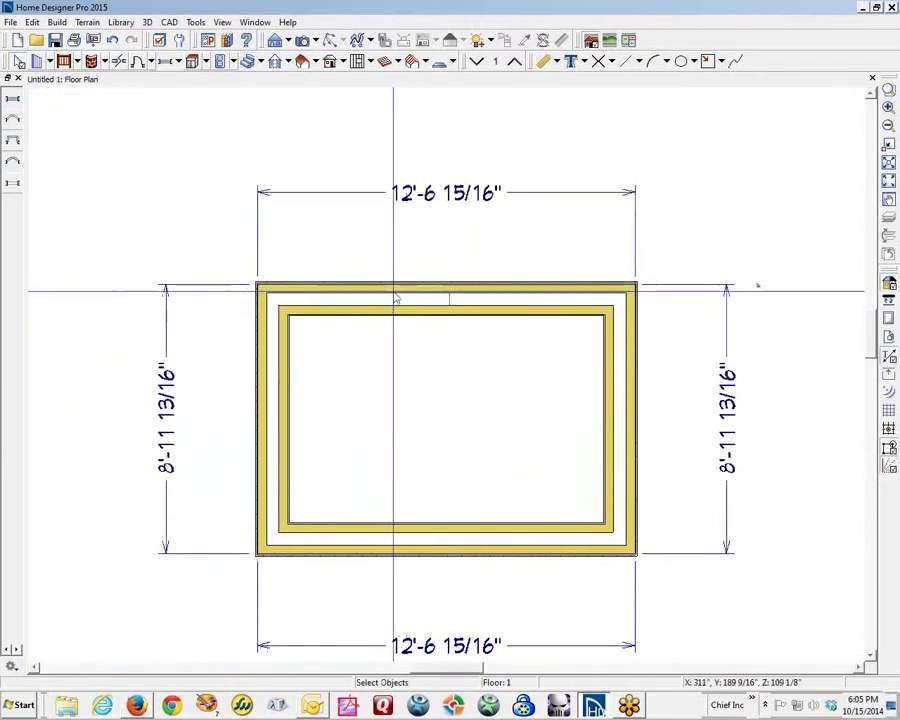
{"action": "double_click", "coordinate": [395, 297]}
{"action": "left_click", "coordinate": [210, 273]}
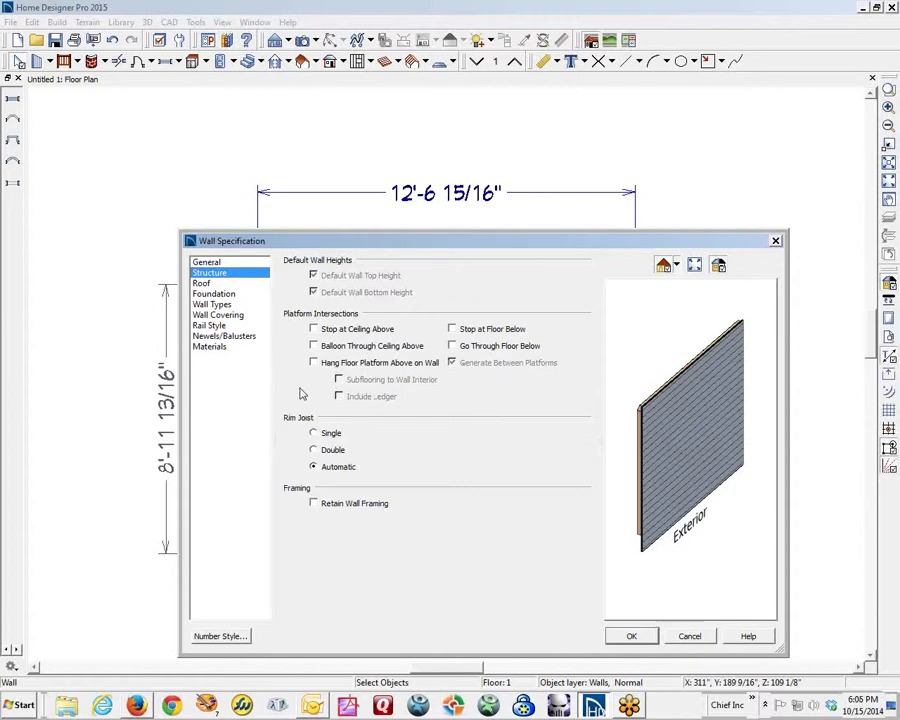
{"action": "left_click", "coordinate": [690, 637]}
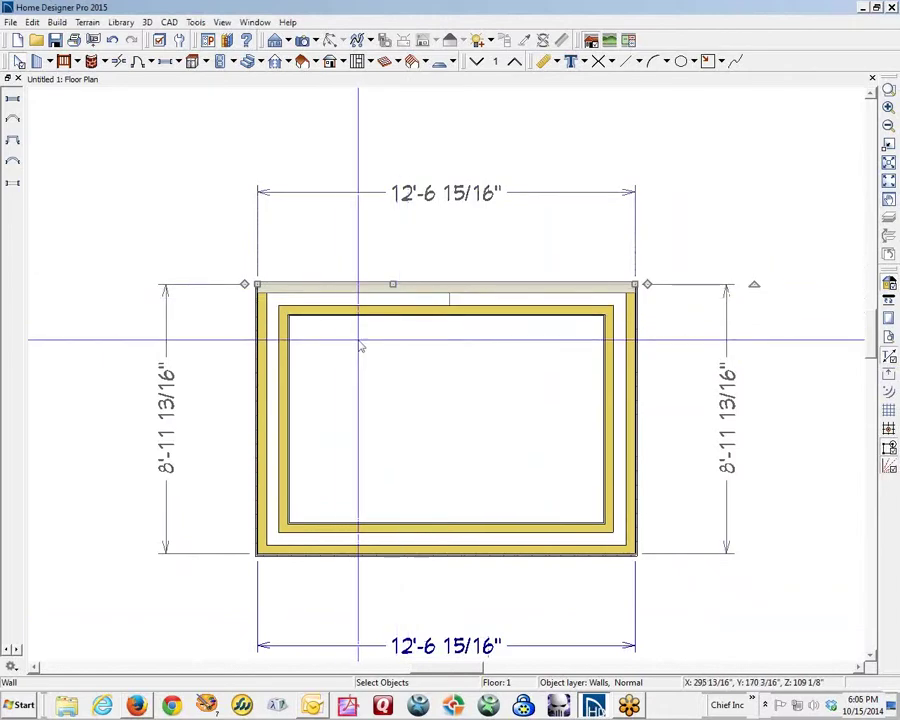
{"action": "double_click", "coordinate": [258, 384]}
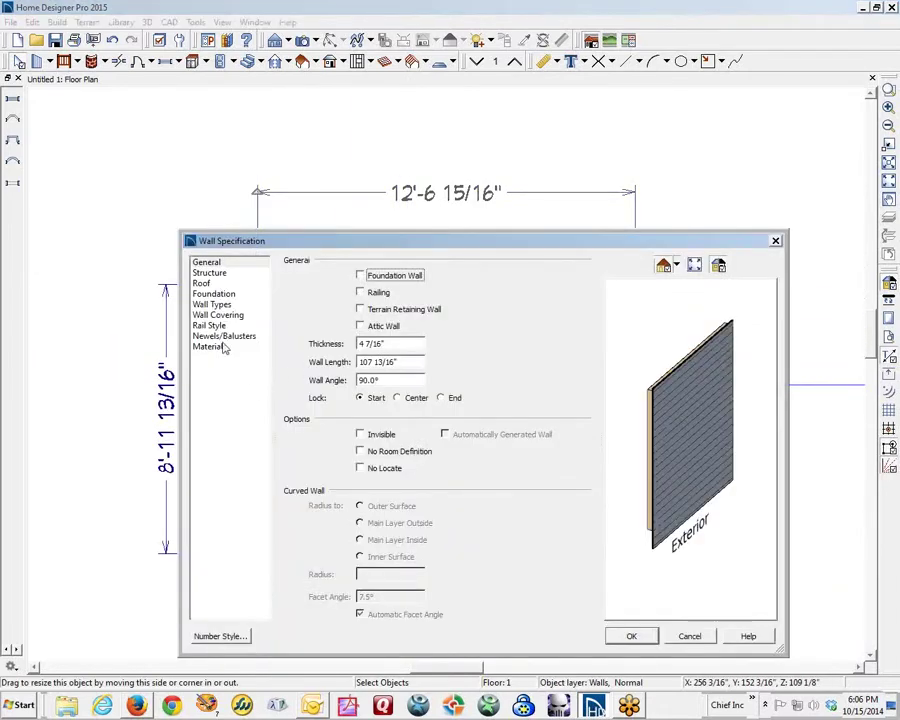
{"action": "left_click", "coordinate": [209, 274]}
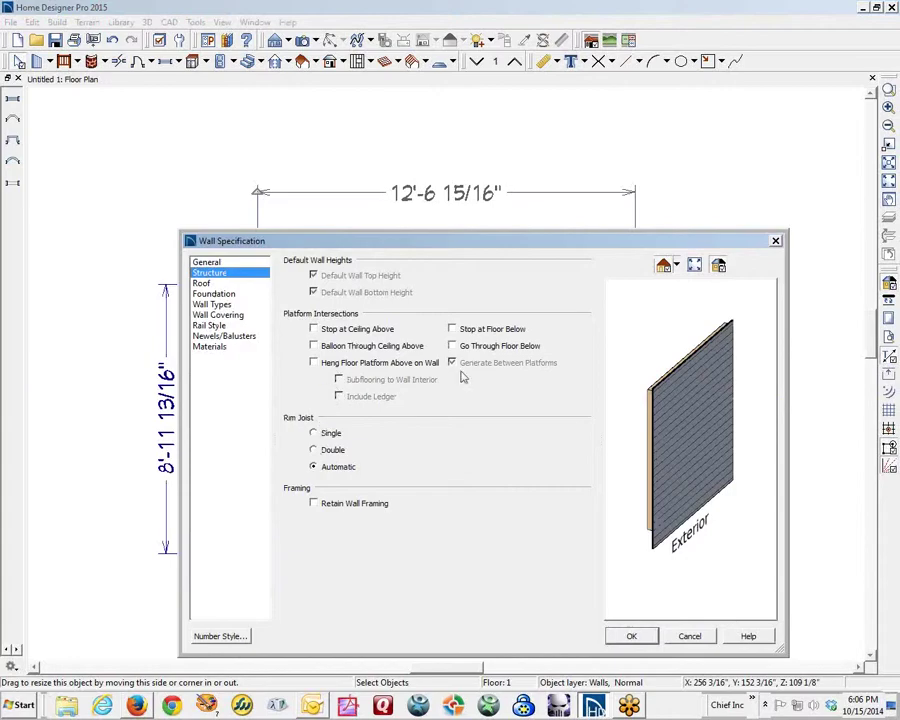
{"action": "left_click", "coordinate": [680, 636]}
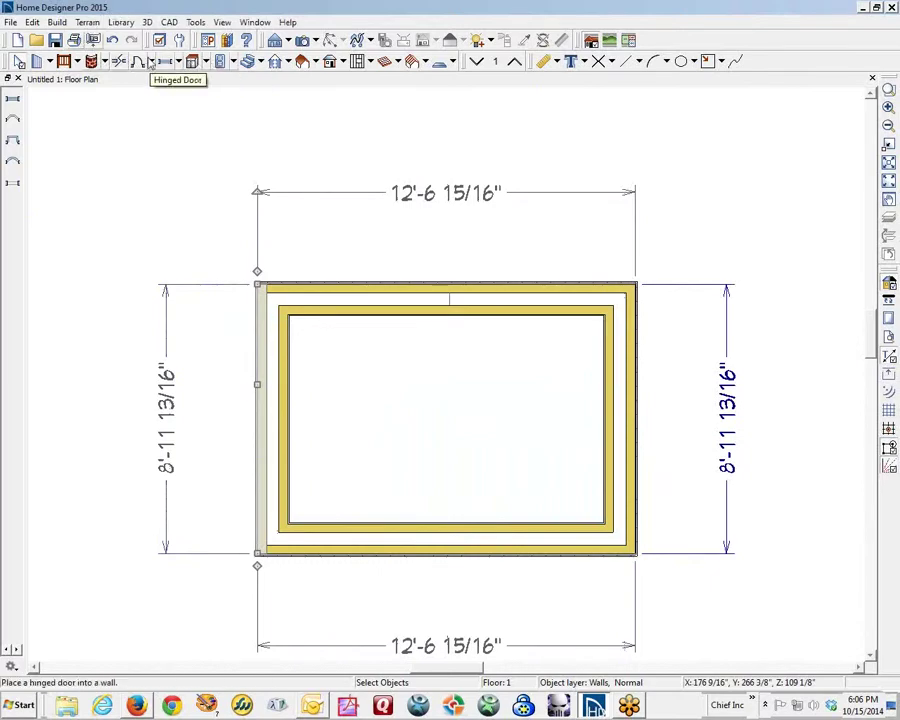
Step: Place a 2840DH window in the top wall's left part and nudge it left to 2'-8"
{"action": "left_click", "coordinate": [192, 61]}
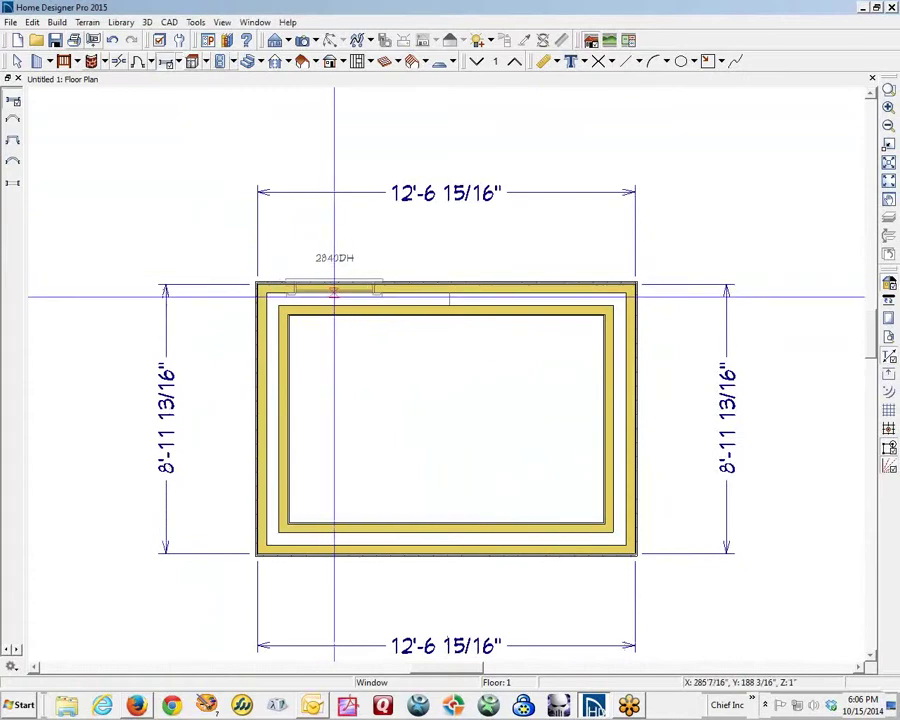
{"action": "left_click", "coordinate": [338, 293]}
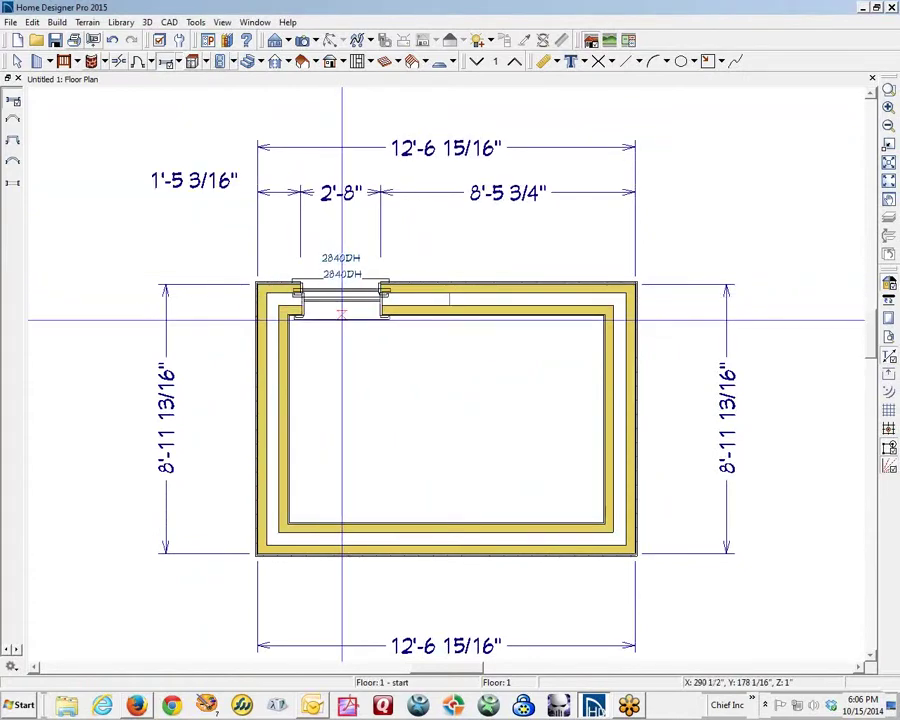
{"action": "scroll", "coordinate": [340, 310], "scroll_direction": "up", "scroll_amount": 3}
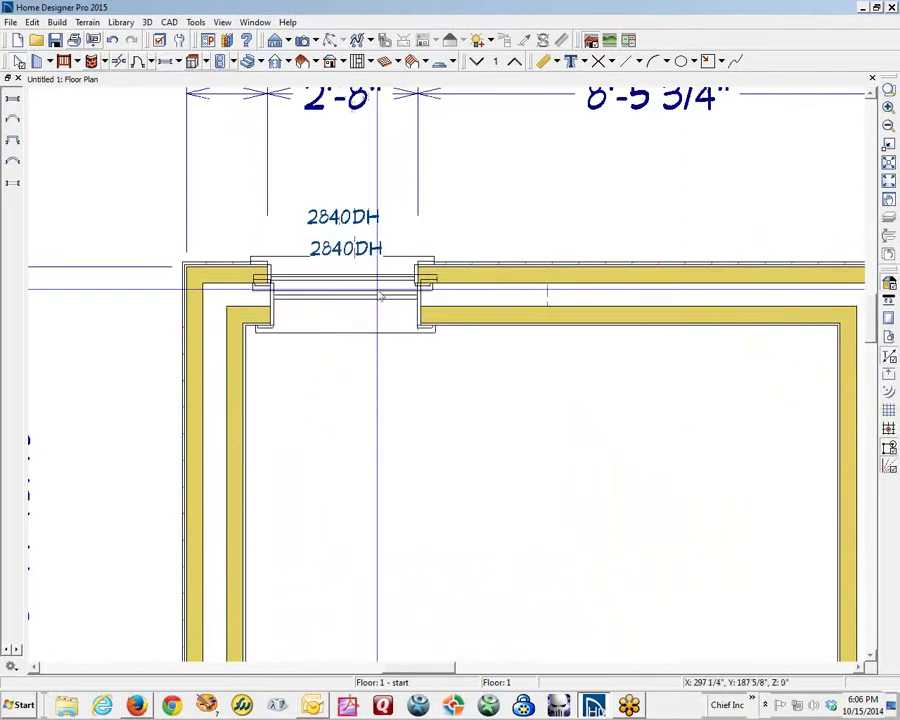
{"action": "left_click", "coordinate": [346, 306]}
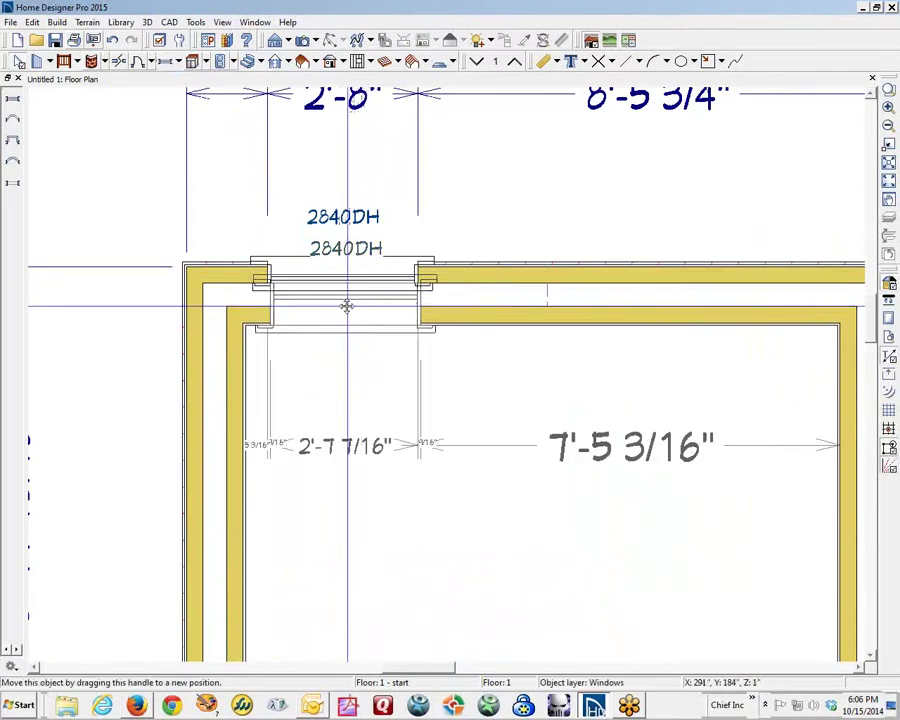
{"action": "left_click_drag", "start_coordinate": [346, 306], "coordinate": [342, 302]}
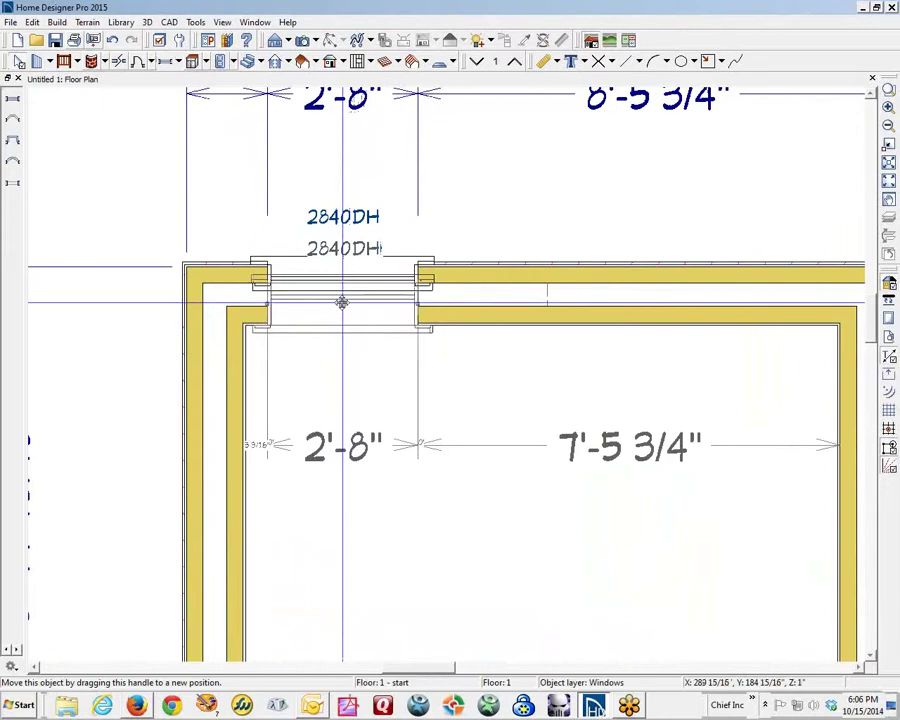
{"action": "scroll", "coordinate": [345, 344], "scroll_direction": "down", "scroll_amount": 4}
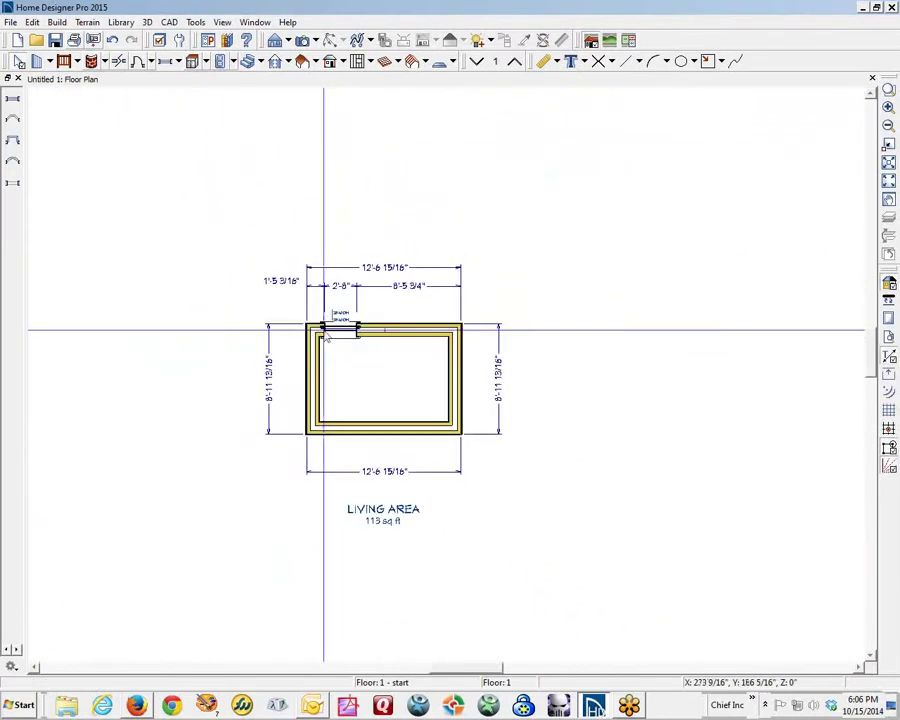
Step: Place a Full Camera in the room aimed at the window and turn the view left
{"action": "left_click", "coordinate": [305, 40]}
{"action": "left_click_drag", "start_coordinate": [350, 405], "coordinate": [350, 320]}
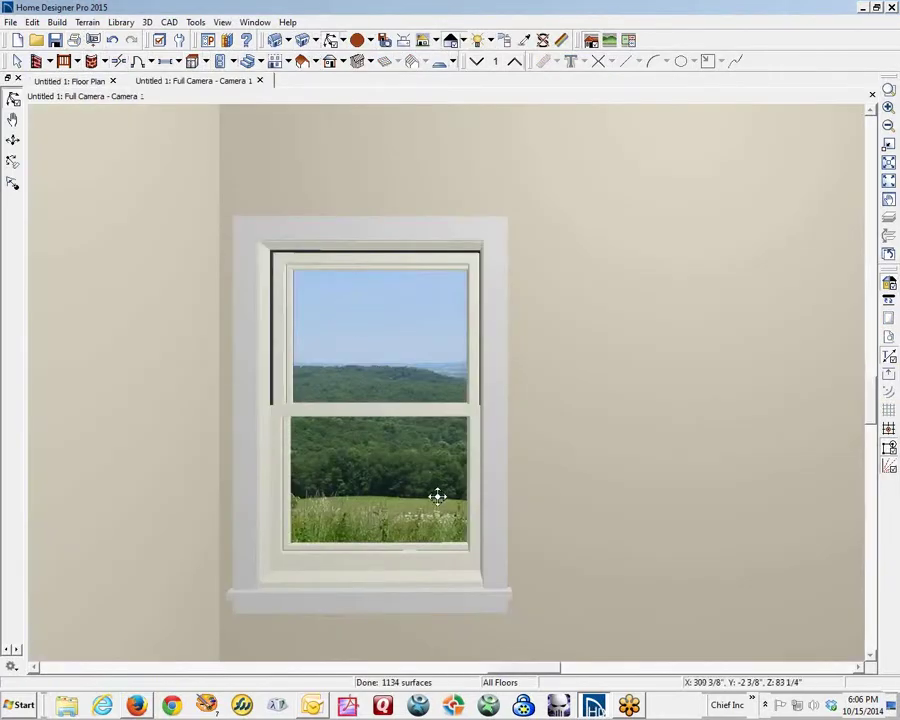
{"action": "left_click_drag", "start_coordinate": [437, 496], "coordinate": [331, 472]}
Step: Delete the duplicate 2840DH window from the floor plan
{"action": "key", "text": "ctrl+Tab"}
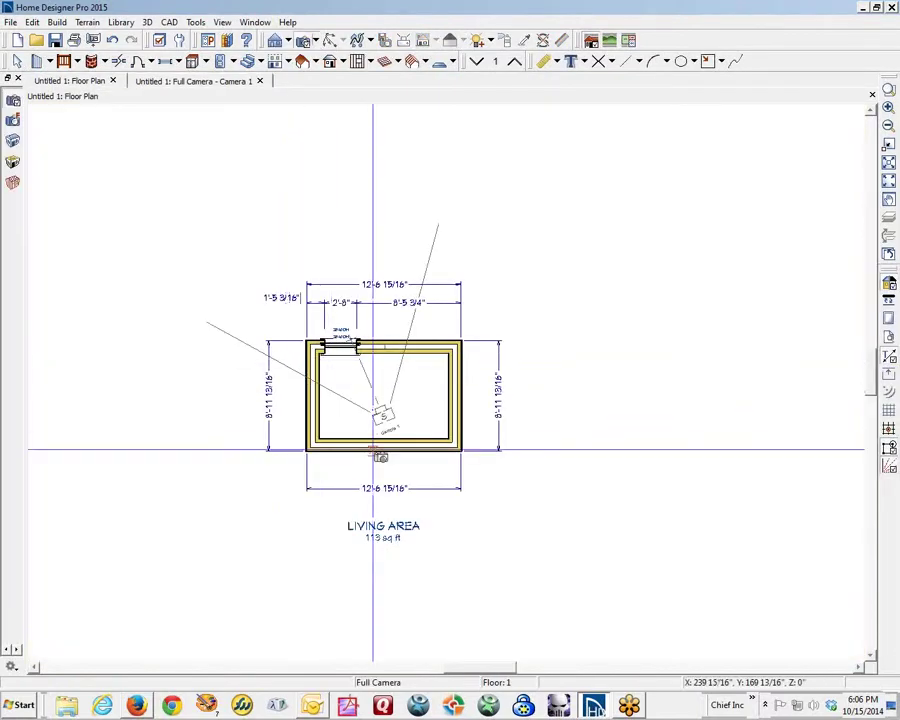
{"action": "scroll", "coordinate": [325, 345], "scroll_direction": "up", "scroll_amount": 5}
{"action": "scroll", "coordinate": [328, 340], "scroll_direction": "up", "scroll_amount": 1}
{"action": "right_click", "coordinate": [383, 342]}
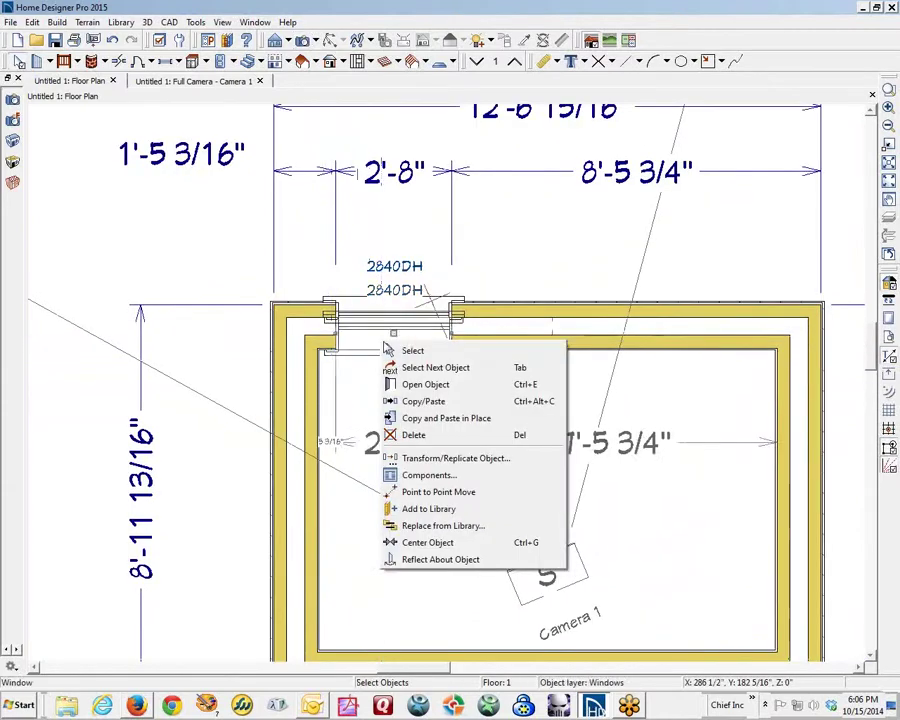
{"action": "left_click", "coordinate": [464, 436]}
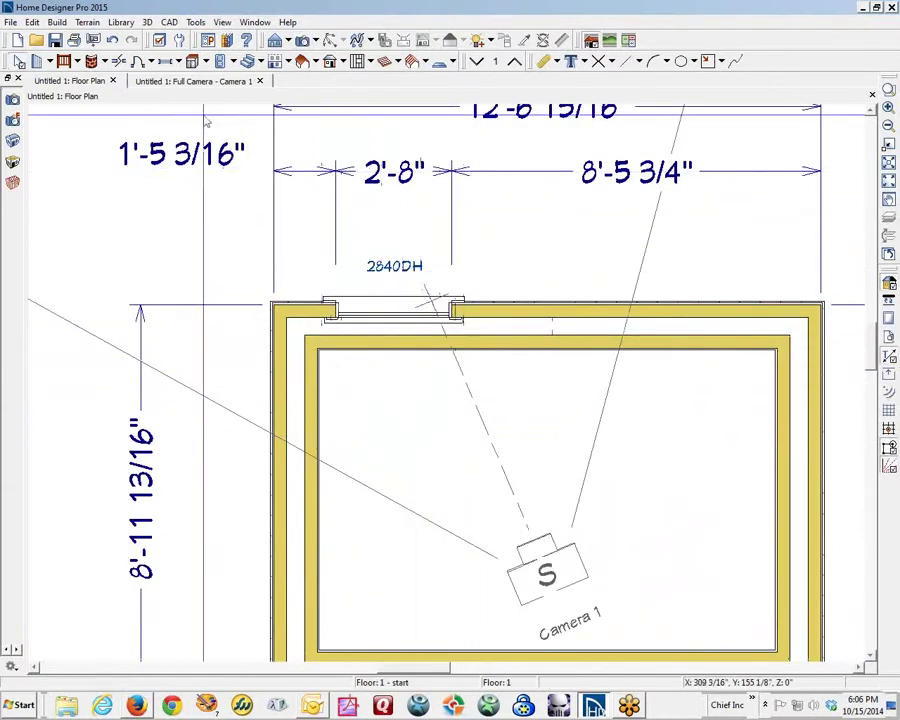
Step: Add a 2840PT pass-through opening in the top wall at the window
{"action": "left_click", "coordinate": [140, 61]}
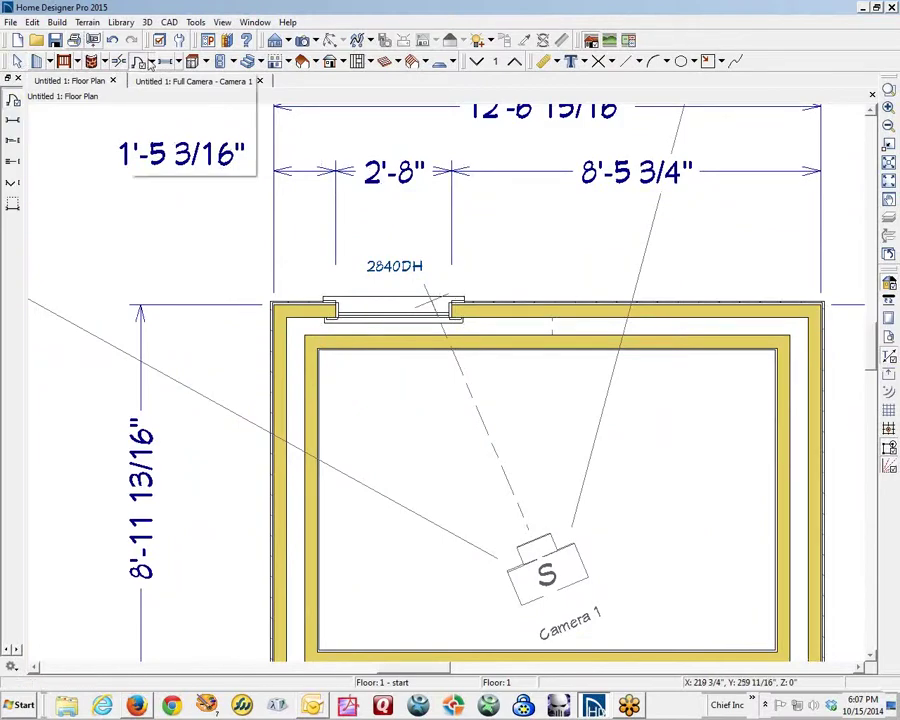
{"action": "left_click", "coordinate": [148, 62]}
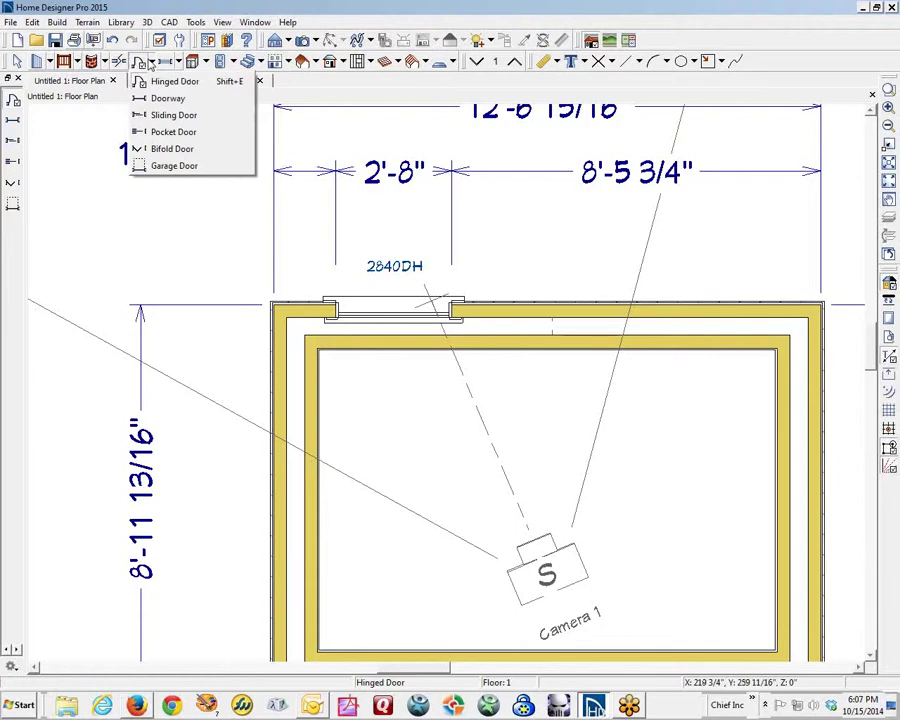
{"action": "left_click", "coordinate": [180, 62]}
{"action": "left_click", "coordinate": [180, 62]}
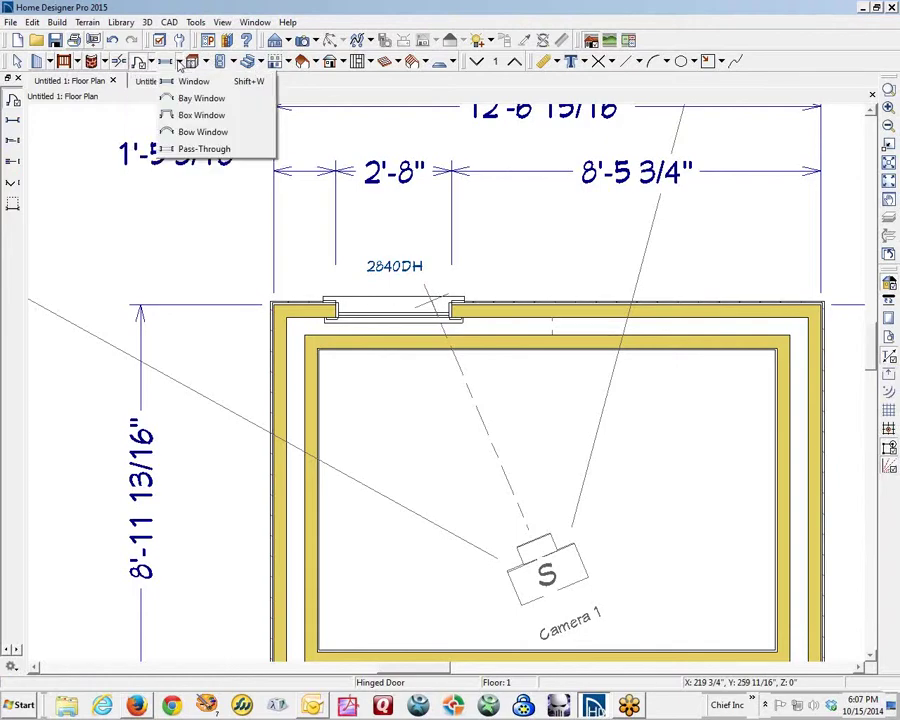
{"action": "left_click", "coordinate": [204, 148]}
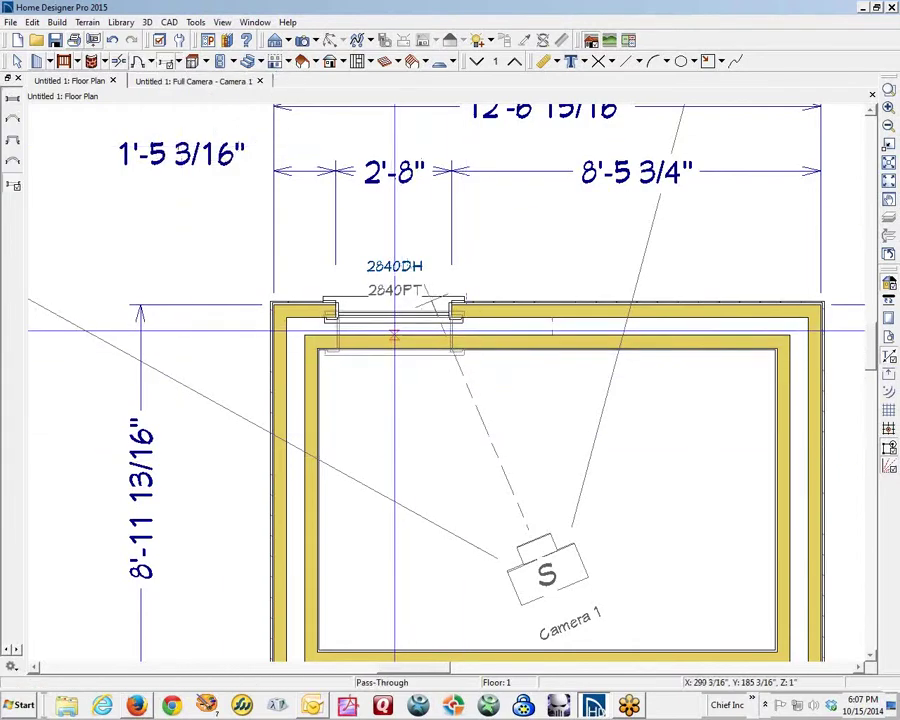
{"action": "left_click", "coordinate": [393, 332]}
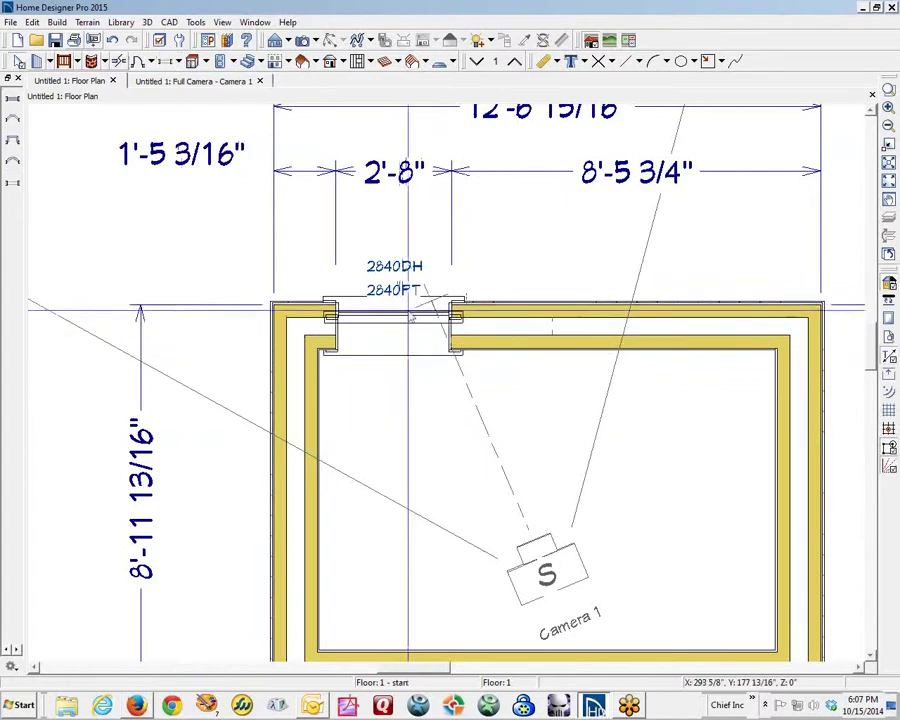
{"action": "scroll", "coordinate": [432, 330], "scroll_direction": "down", "scroll_amount": 1}
{"action": "key", "text": "ctrl+Tab"}
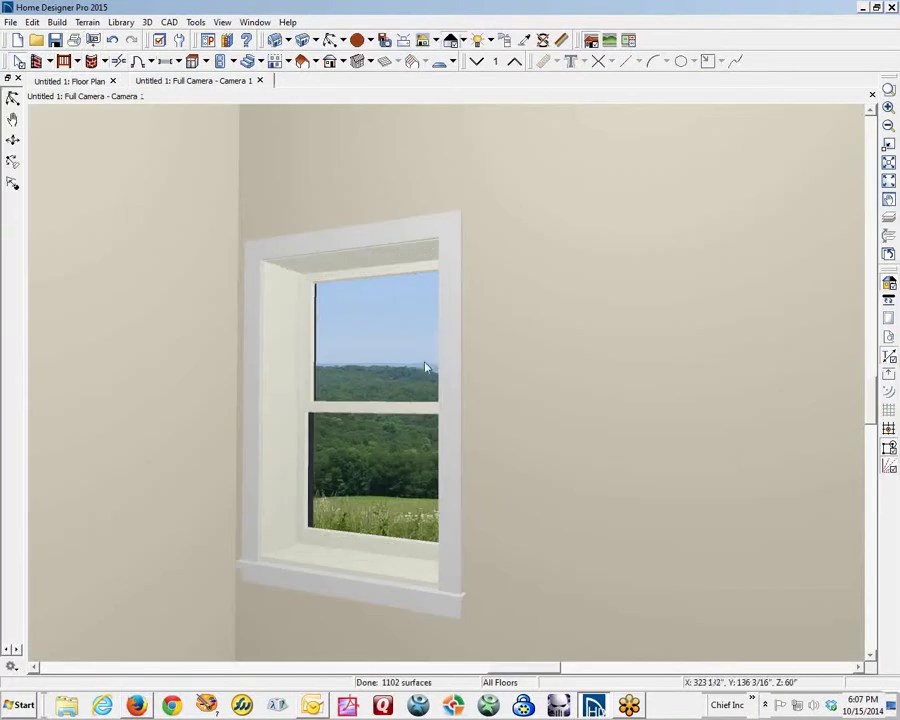
Step: Place a 2668 hinged door, 2'-6" wide, in the top wall right of the window
{"action": "key", "text": "ctrl+Tab"}
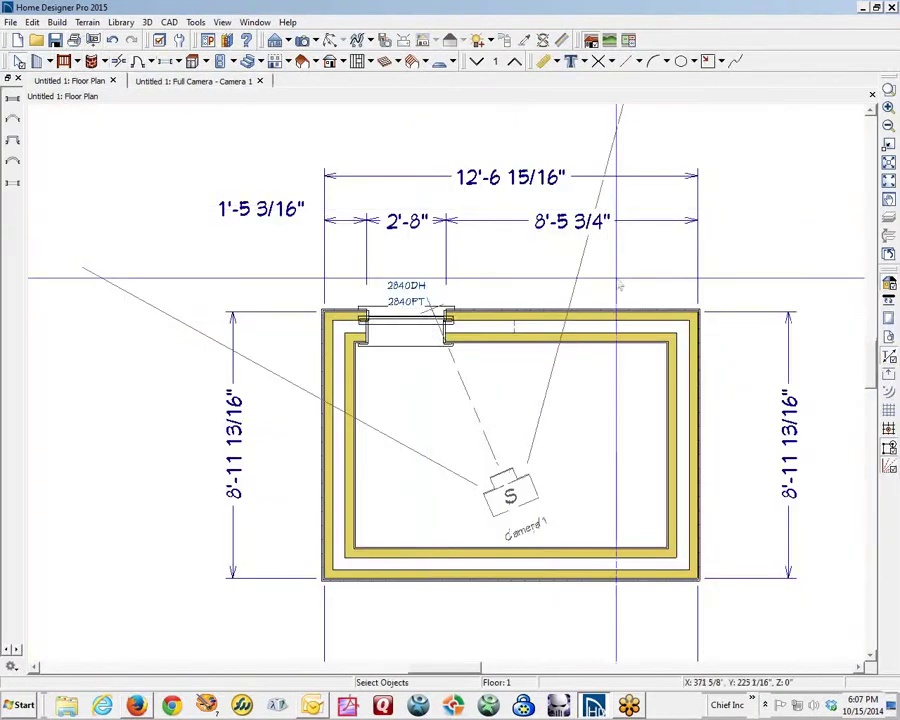
{"action": "scroll", "coordinate": [274, 126], "scroll_direction": "up", "scroll_amount": 4}
{"action": "scroll", "coordinate": [276, 137], "scroll_direction": "down", "scroll_amount": 3}
{"action": "scroll", "coordinate": [275, 136], "scroll_direction": "down", "scroll_amount": 1}
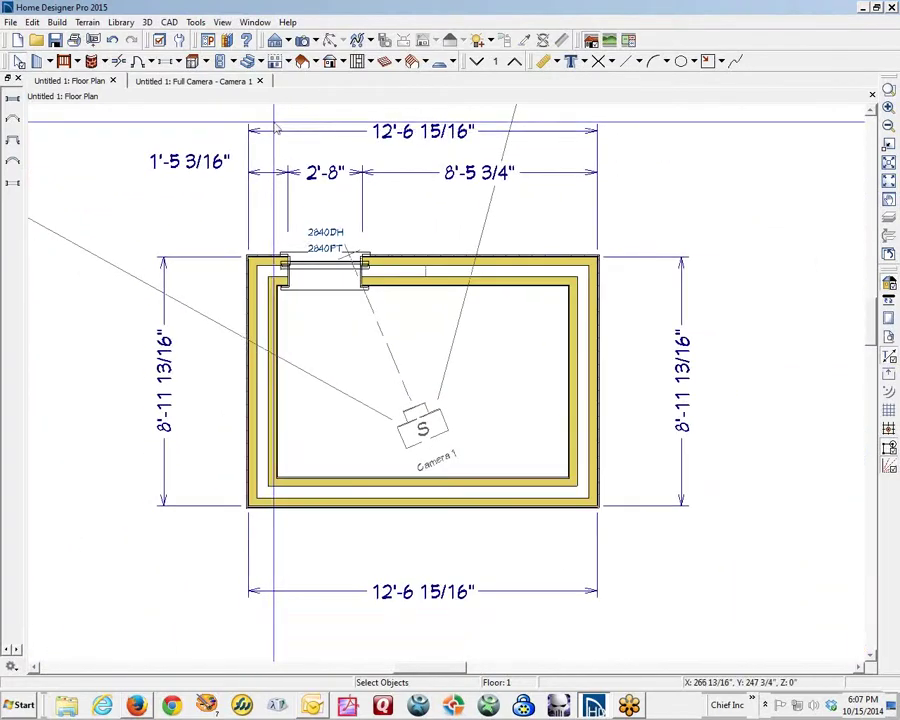
{"action": "left_click", "coordinate": [137, 62]}
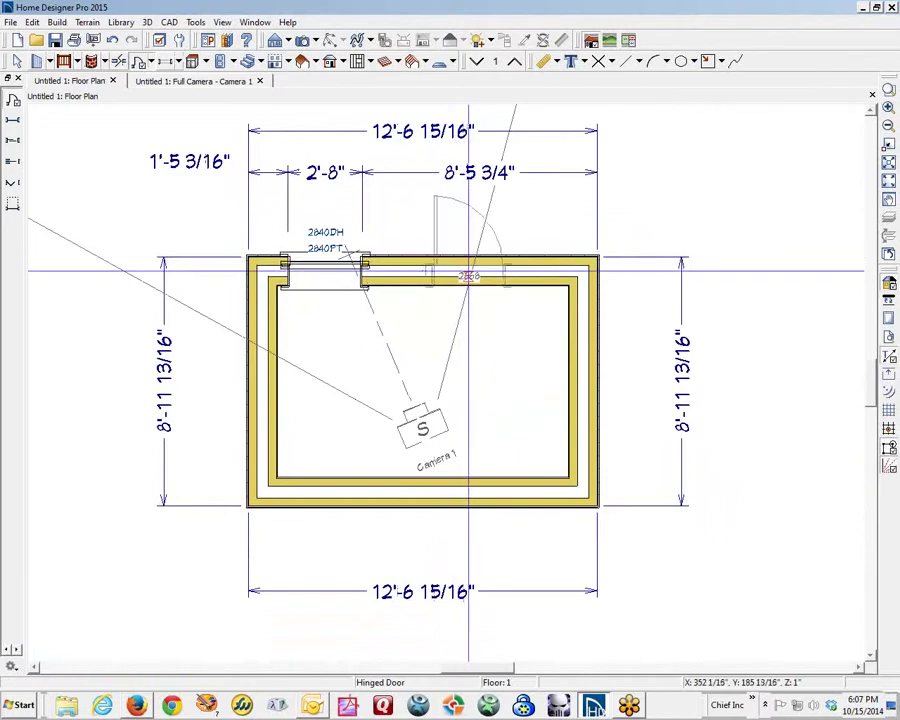
{"action": "left_click", "coordinate": [469, 284]}
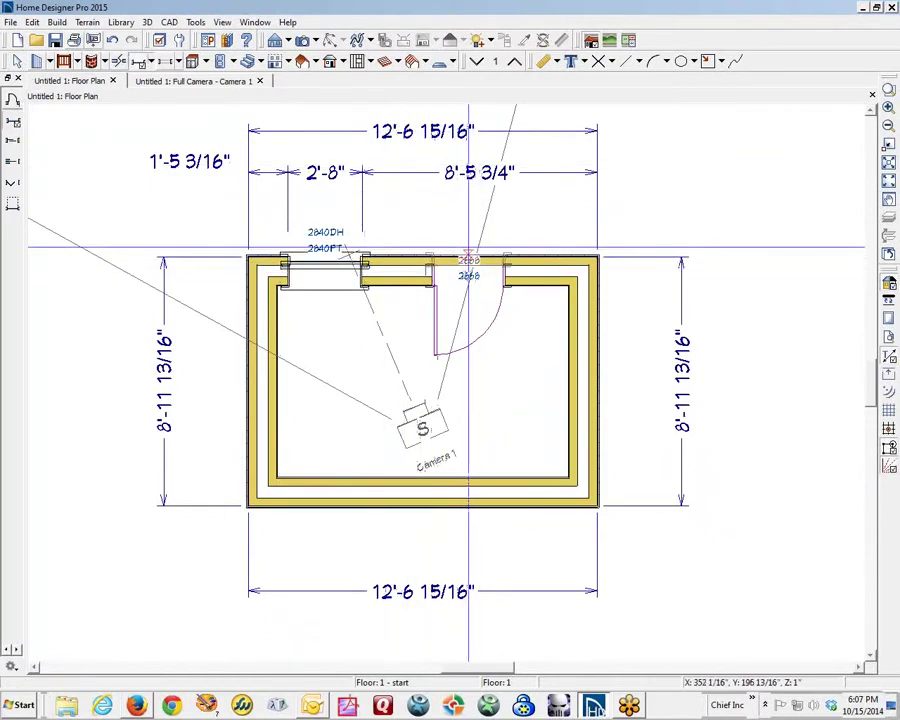
{"action": "left_click", "coordinate": [470, 252]}
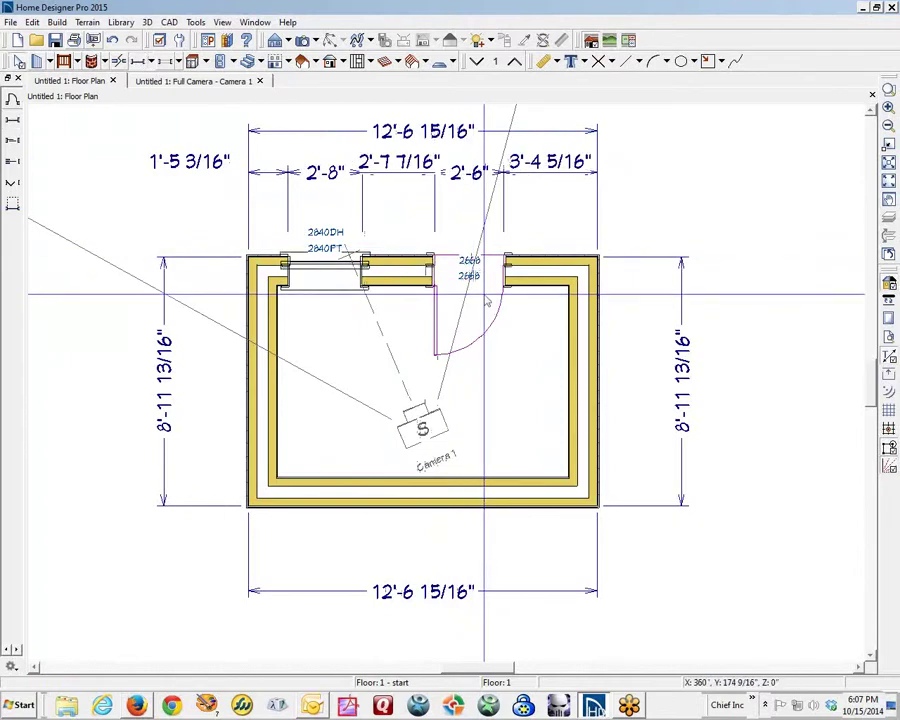
Step: Turn on Show Open for the new hinged door so it appears swung open in 3D
{"action": "key", "text": "Escape"}
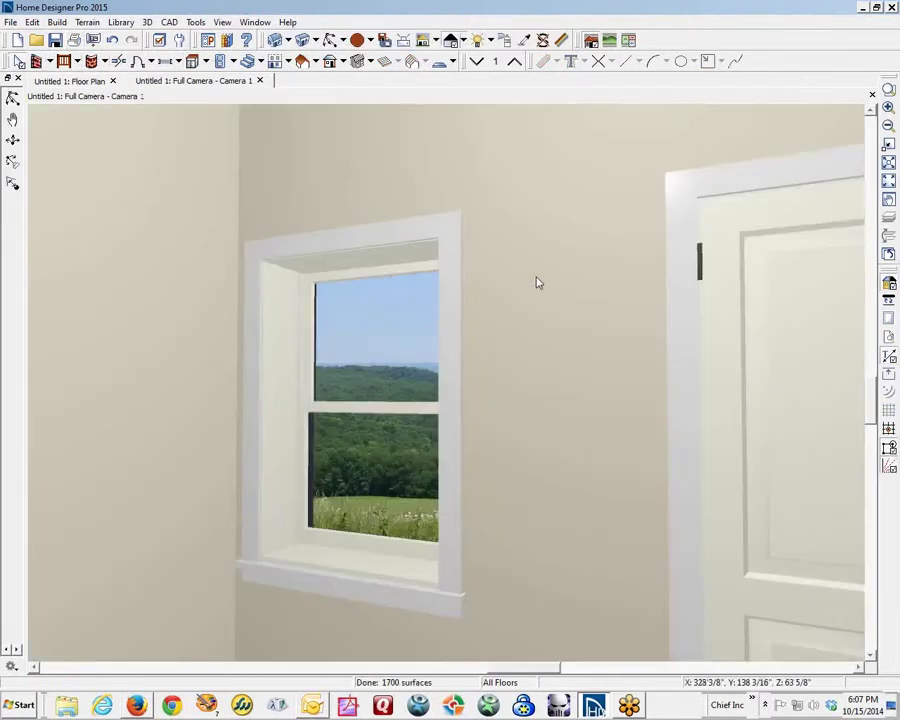
{"action": "right_click", "coordinate": [713, 256]}
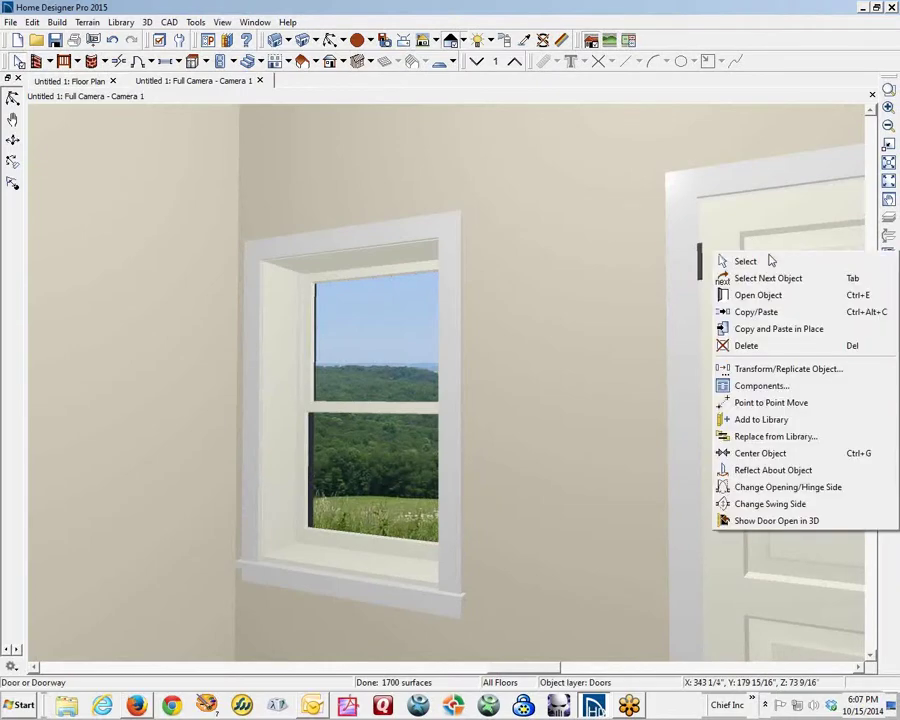
{"action": "left_click", "coordinate": [790, 296]}
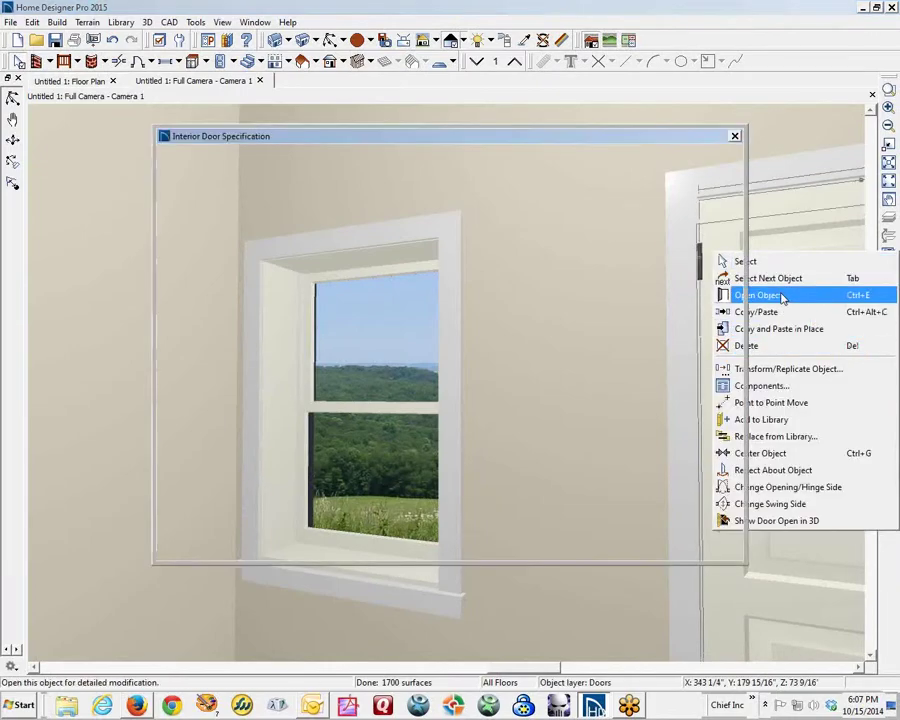
{"action": "left_click", "coordinate": [181, 168]}
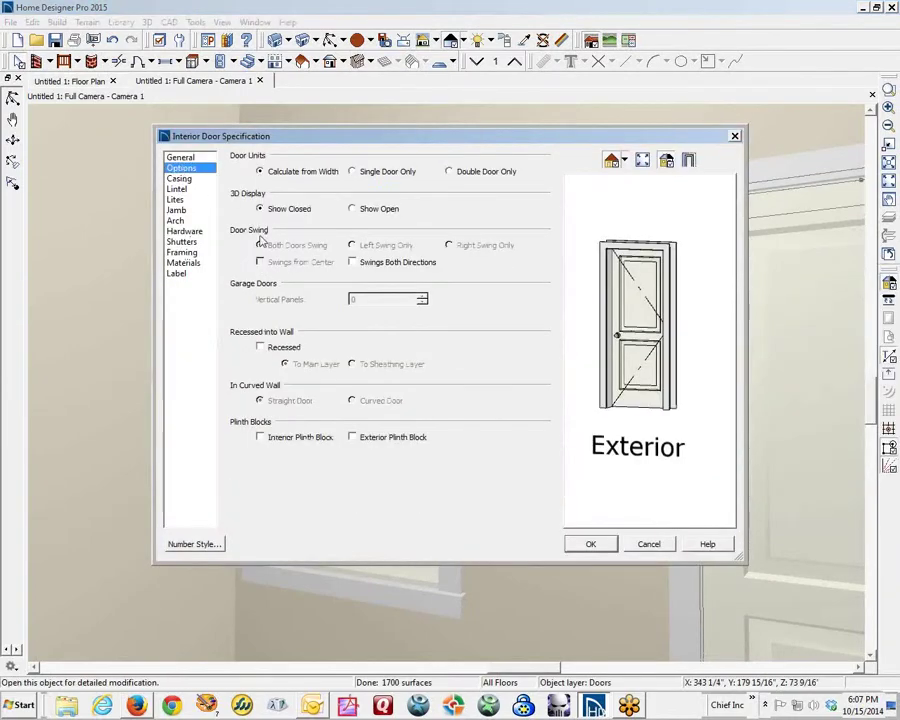
{"action": "left_click", "coordinate": [356, 209]}
{"action": "left_click", "coordinate": [594, 543]}
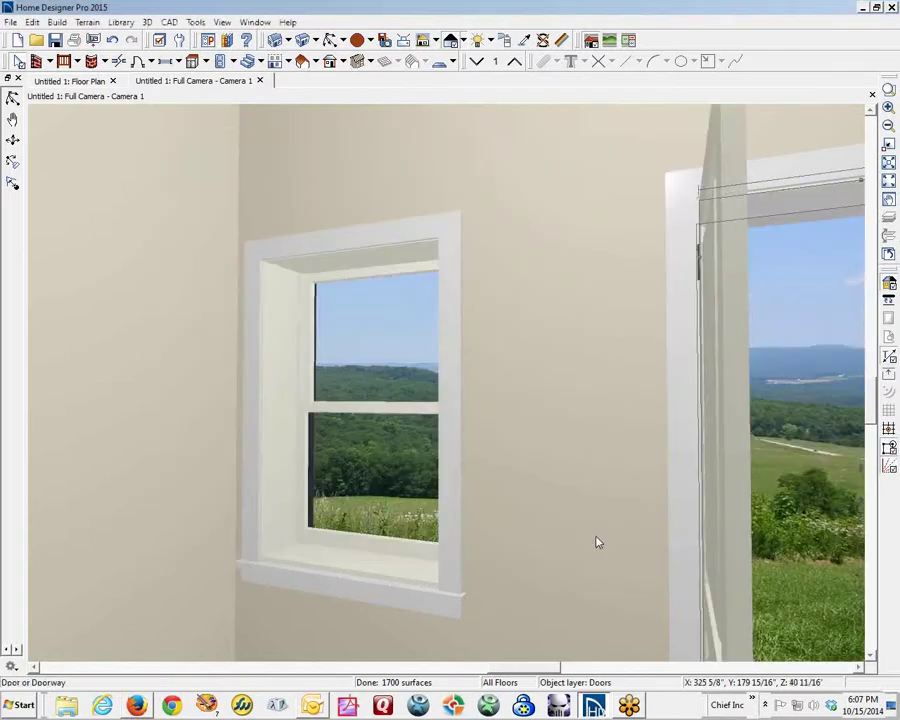
{"action": "scroll", "coordinate": [566, 437], "scroll_direction": "down", "scroll_amount": 5}
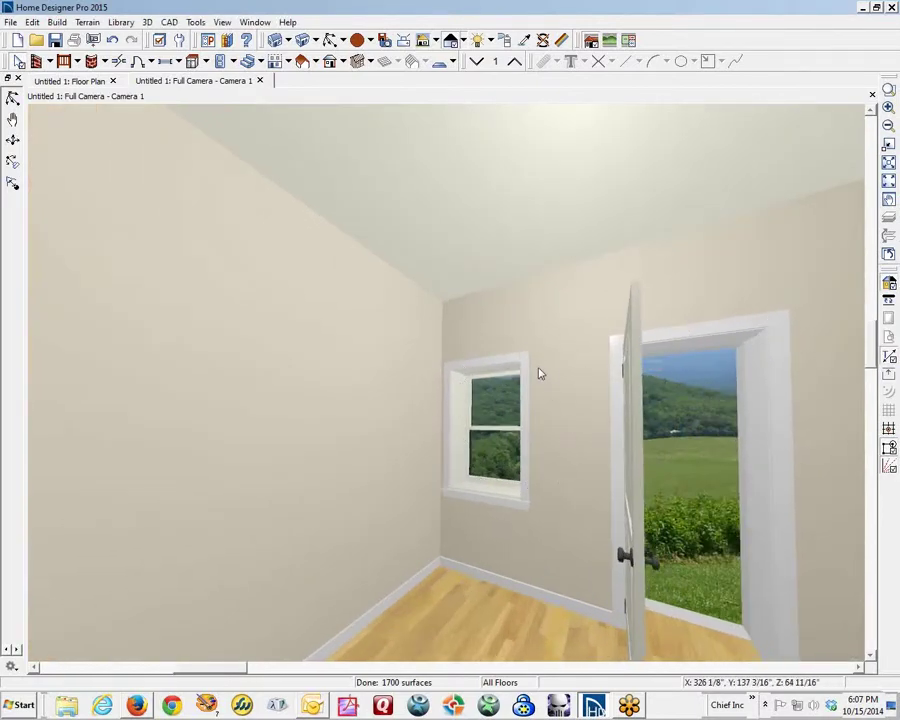
Step: Close the 3D camera view and review the Wall page of Build Framing
{"action": "left_click", "coordinate": [872, 95]}
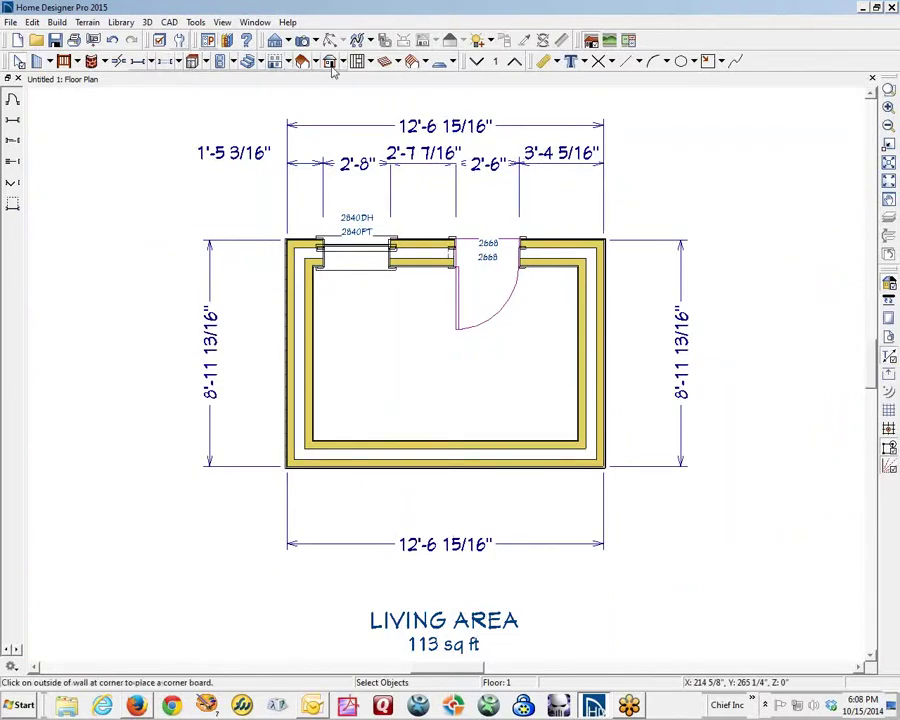
{"action": "left_click", "coordinate": [370, 62]}
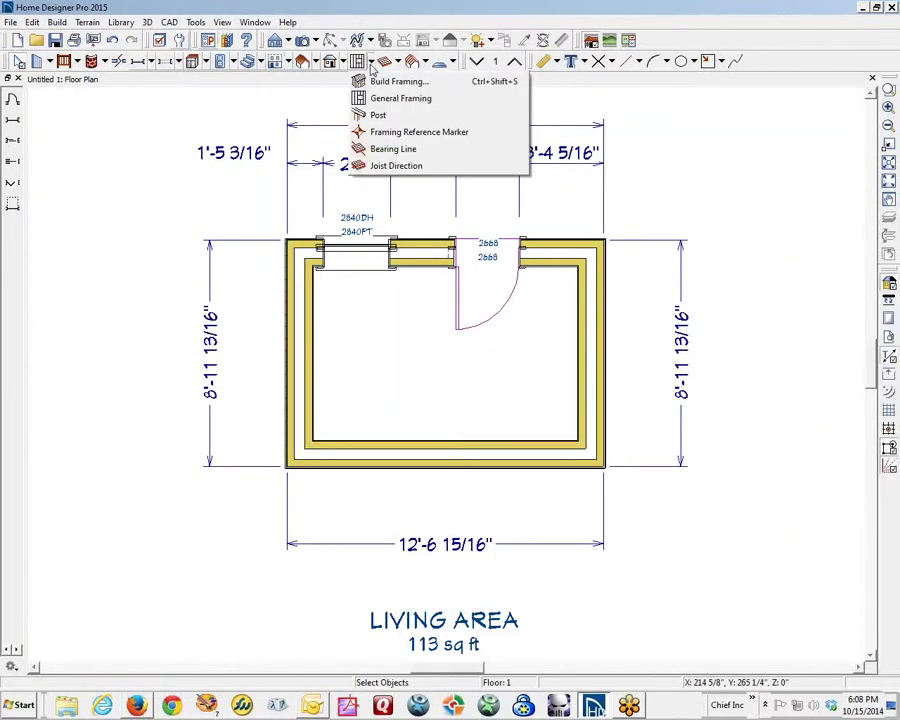
{"action": "left_click", "coordinate": [384, 84]}
{"action": "left_click", "coordinate": [192, 164]}
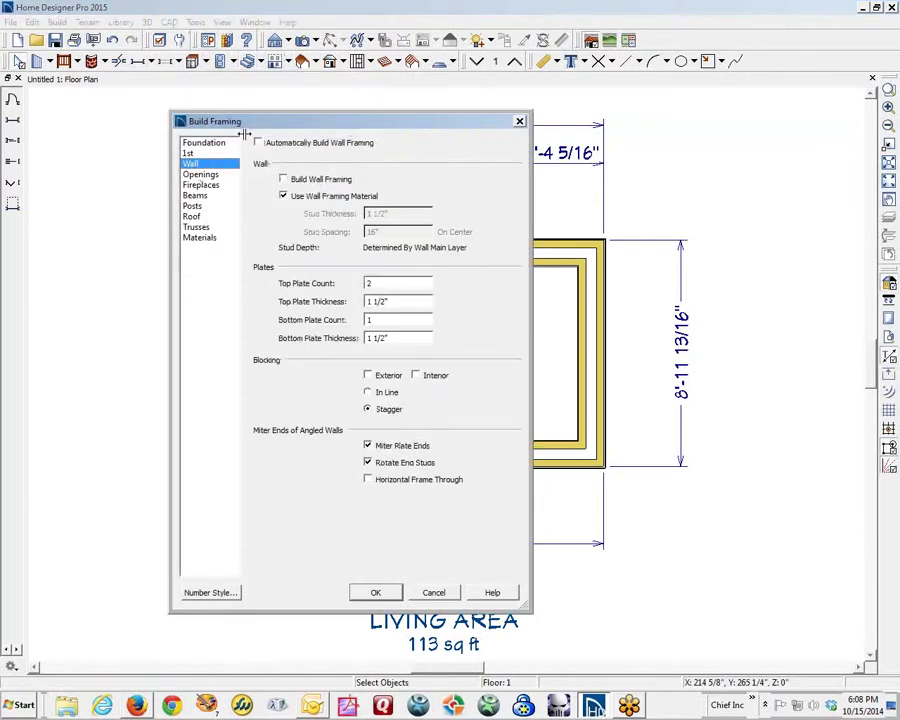
{"action": "left_click", "coordinate": [377, 593]}
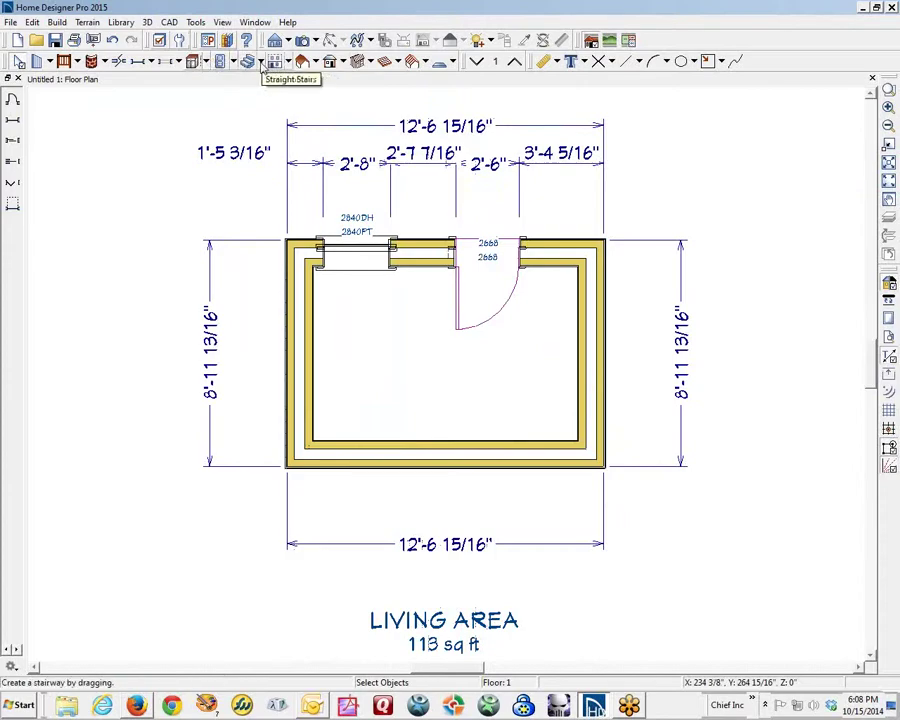
Step: Turn on Automatically Build Wall Framing and Build Wall Framing, and display the framing layer
{"action": "left_click", "coordinate": [356, 62]}
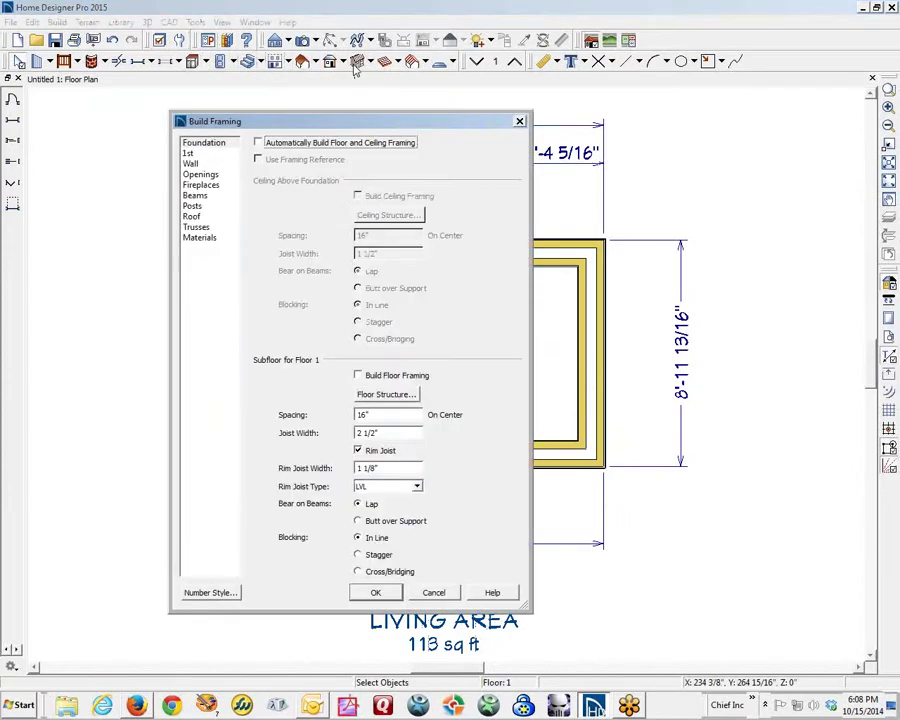
{"action": "left_click", "coordinate": [191, 164]}
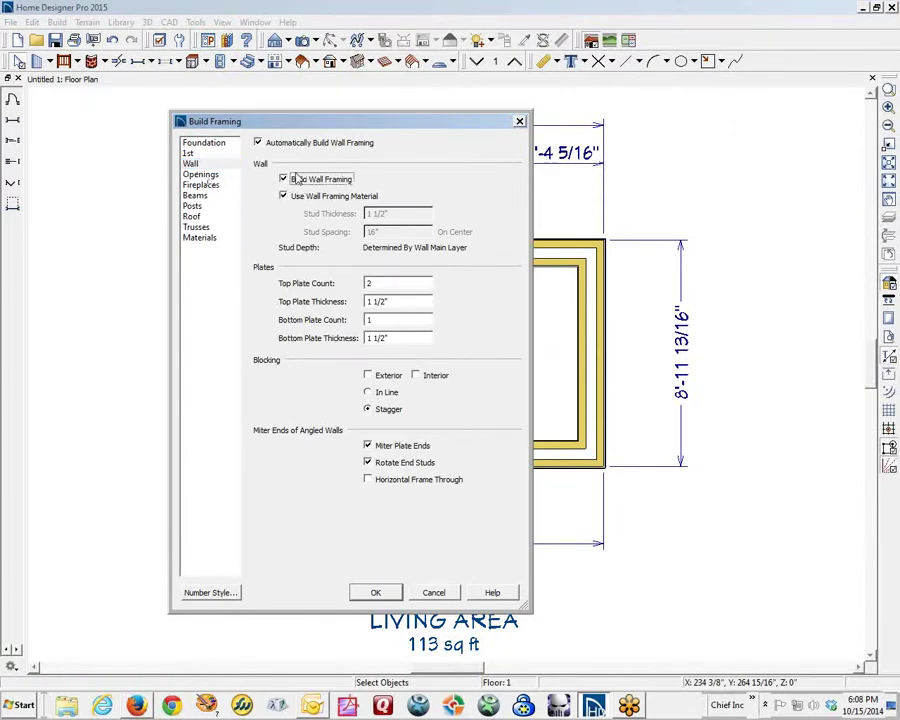
{"action": "left_click", "coordinate": [372, 593]}
{"action": "left_click", "coordinate": [371, 389]}
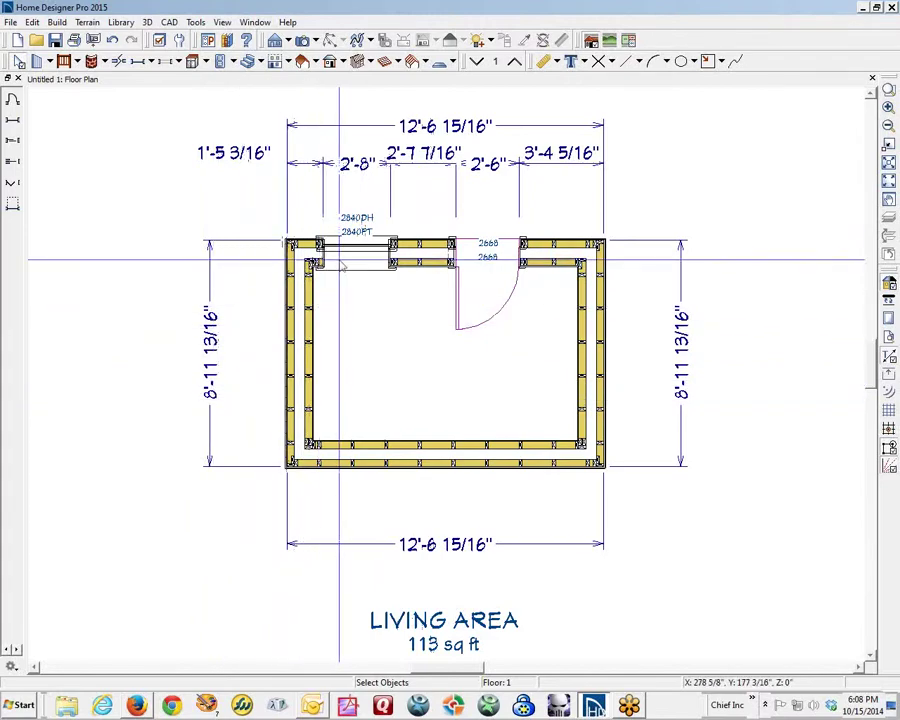
Step: Zoom in on the top wall with the 2840DH window, 2840PT pass-through and 2668 doors
{"action": "scroll", "coordinate": [372, 246], "scroll_direction": "up", "scroll_amount": 2}
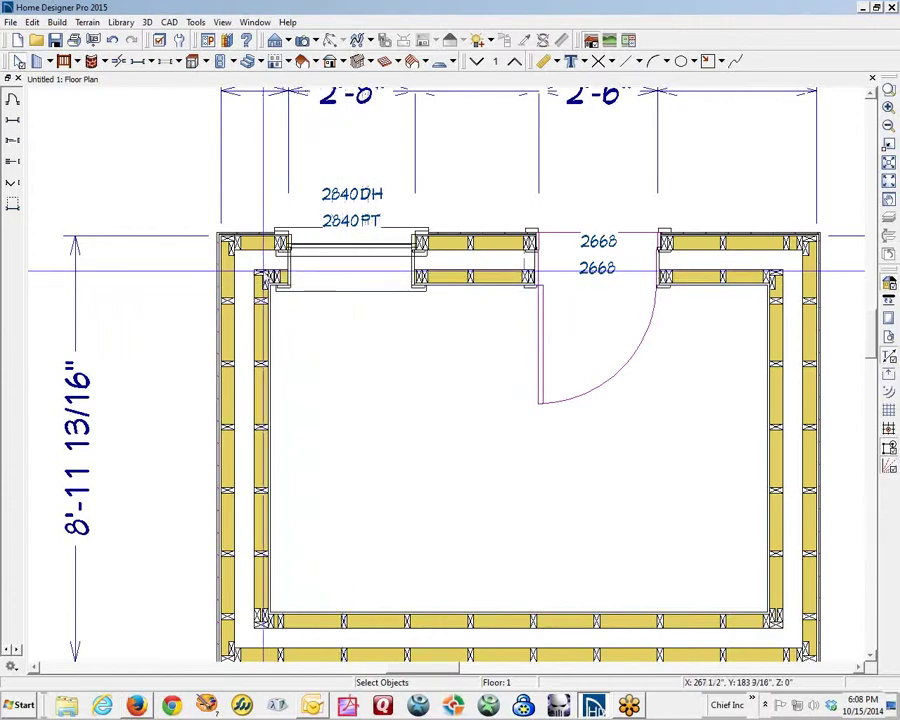
Step: Suppress the duplicate 2668 label on the doorway in the top wall
{"action": "left_click", "coordinate": [594, 262]}
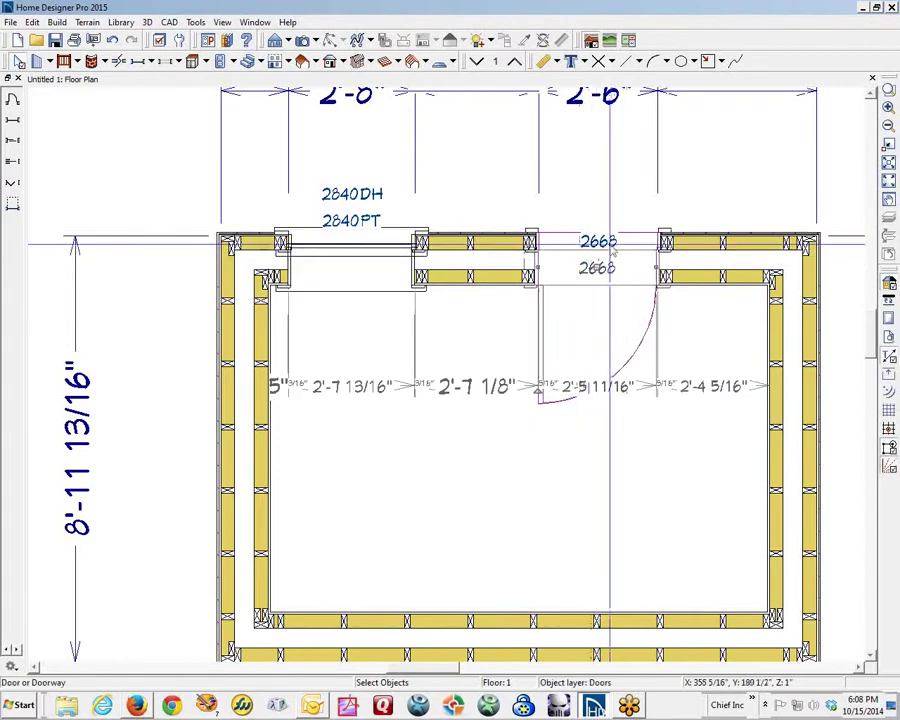
{"action": "key", "text": "Escape"}
{"action": "left_click", "coordinate": [600, 238]}
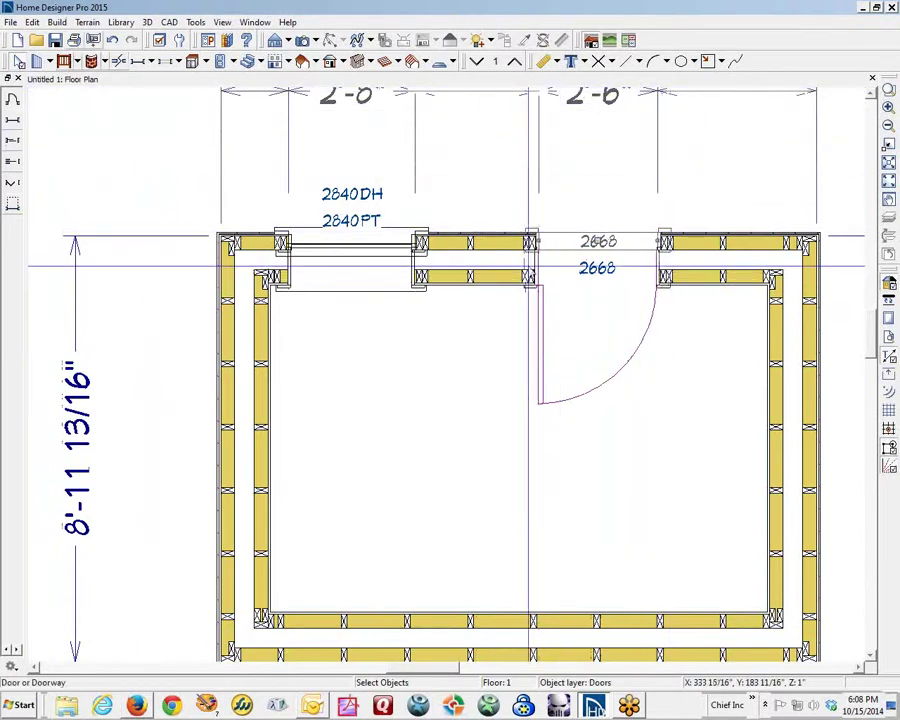
{"action": "double_click", "coordinate": [572, 238]}
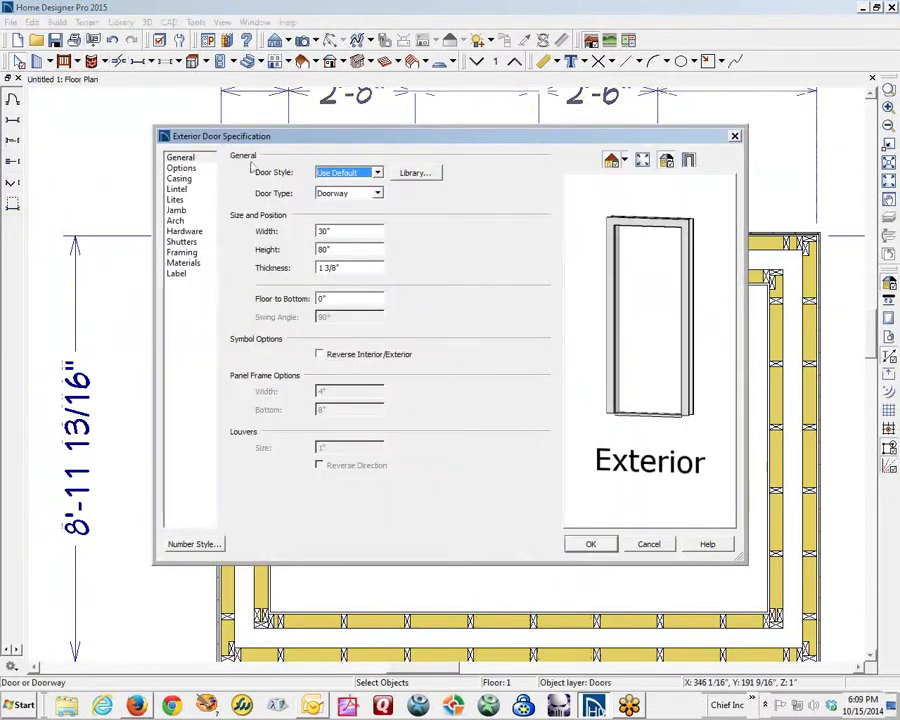
{"action": "left_click", "coordinate": [178, 274]}
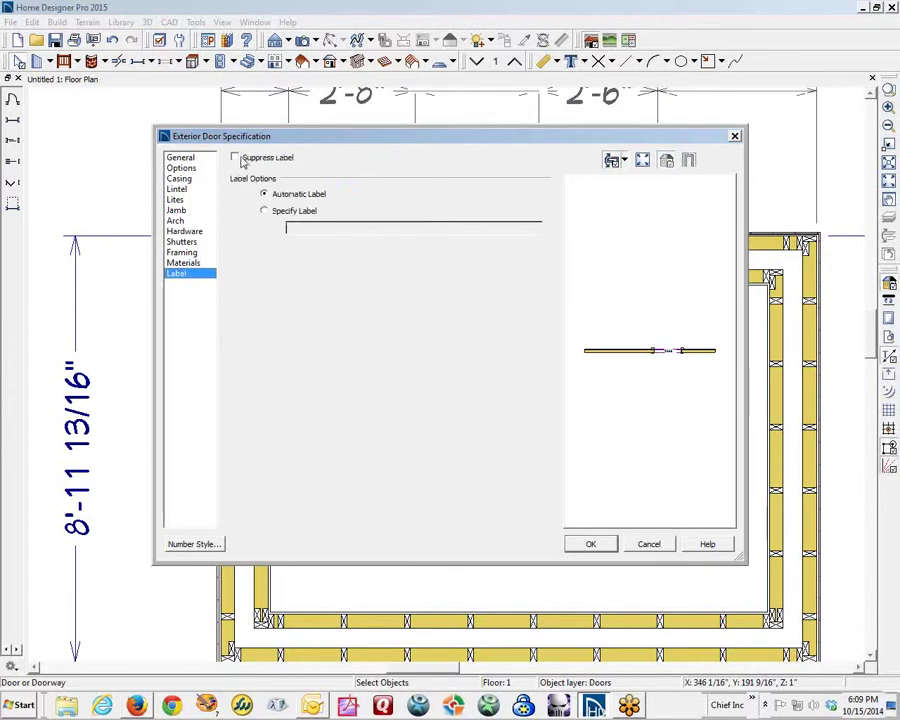
{"action": "left_click", "coordinate": [591, 544]}
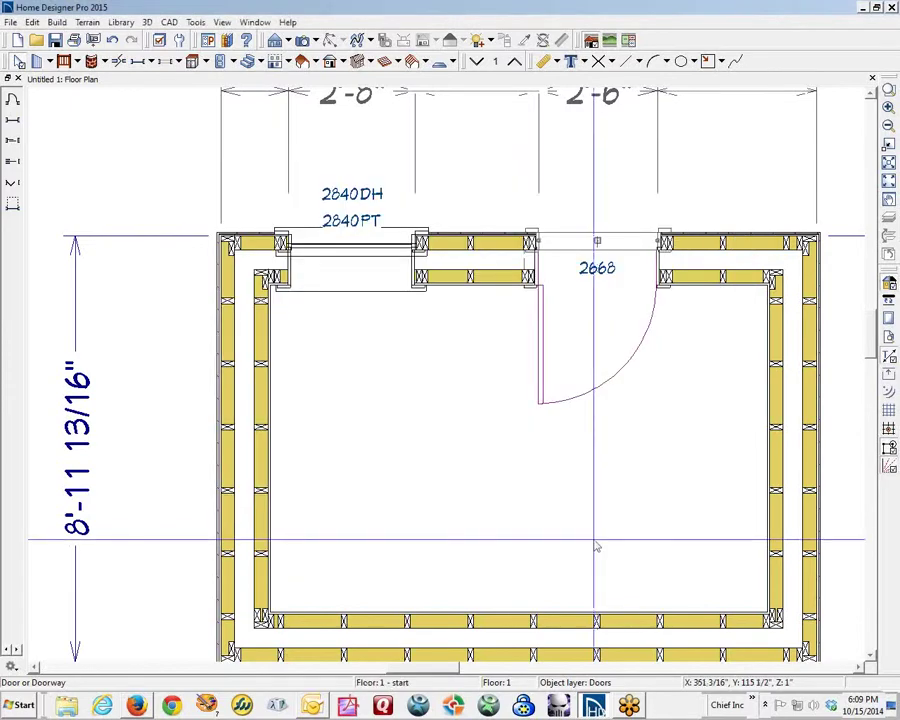
Step: Suppress the 2840PT label on the pass-through window
{"action": "left_click", "coordinate": [373, 236]}
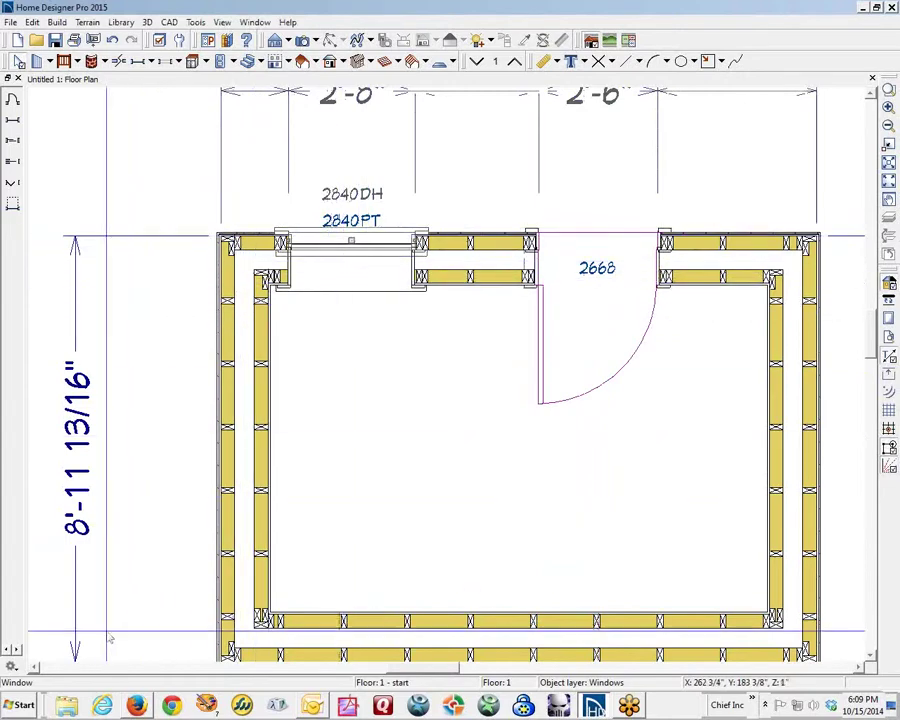
{"action": "left_click", "coordinate": [366, 280]}
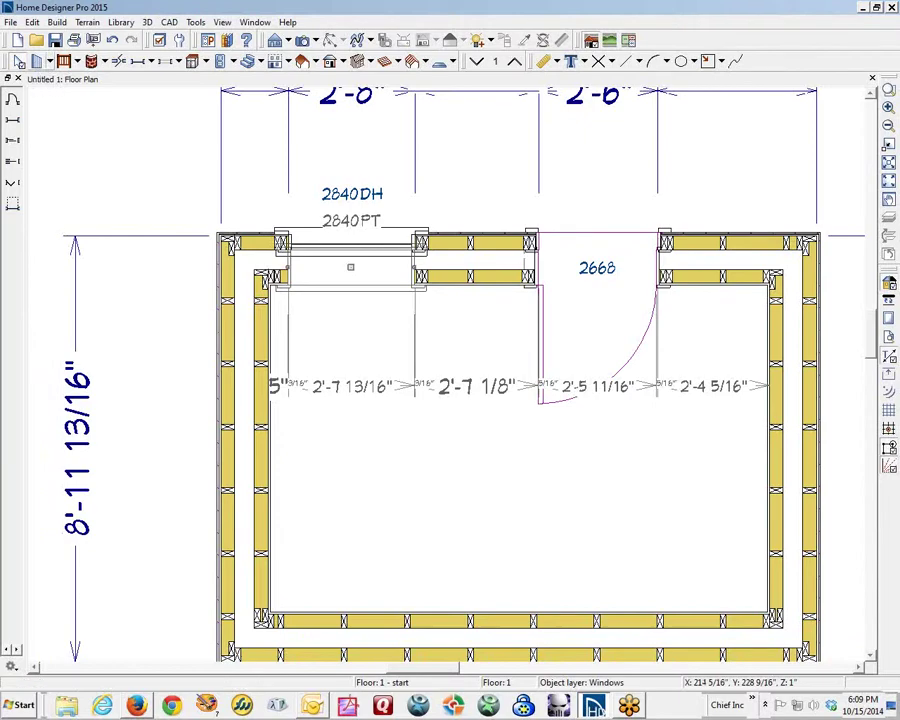
{"action": "double_click", "coordinate": [321, 281]}
{"action": "left_click", "coordinate": [205, 308]}
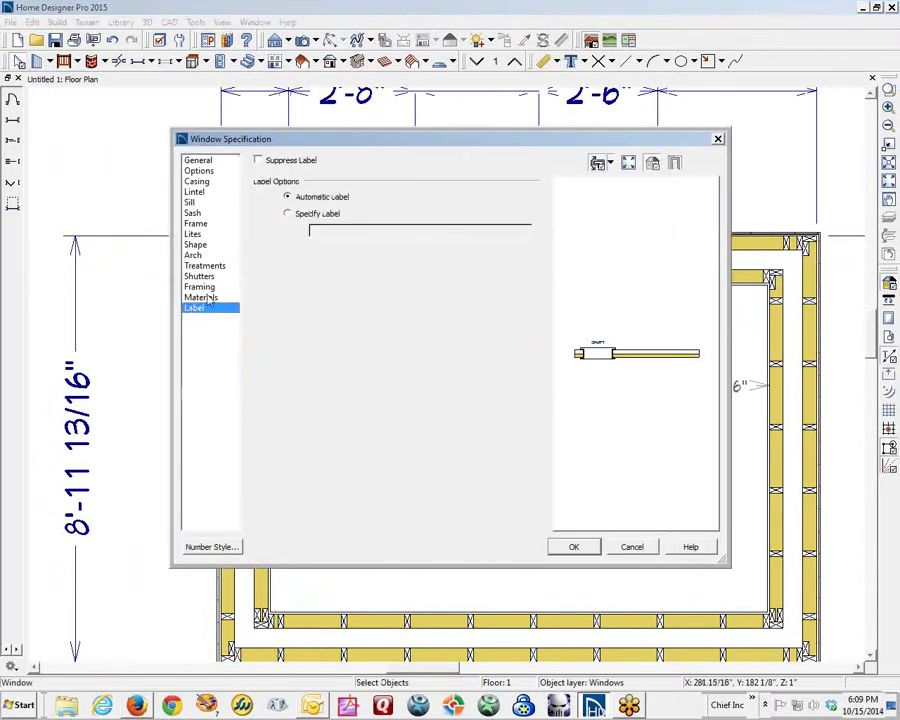
{"action": "left_click", "coordinate": [262, 161]}
{"action": "left_click", "coordinate": [576, 547]}
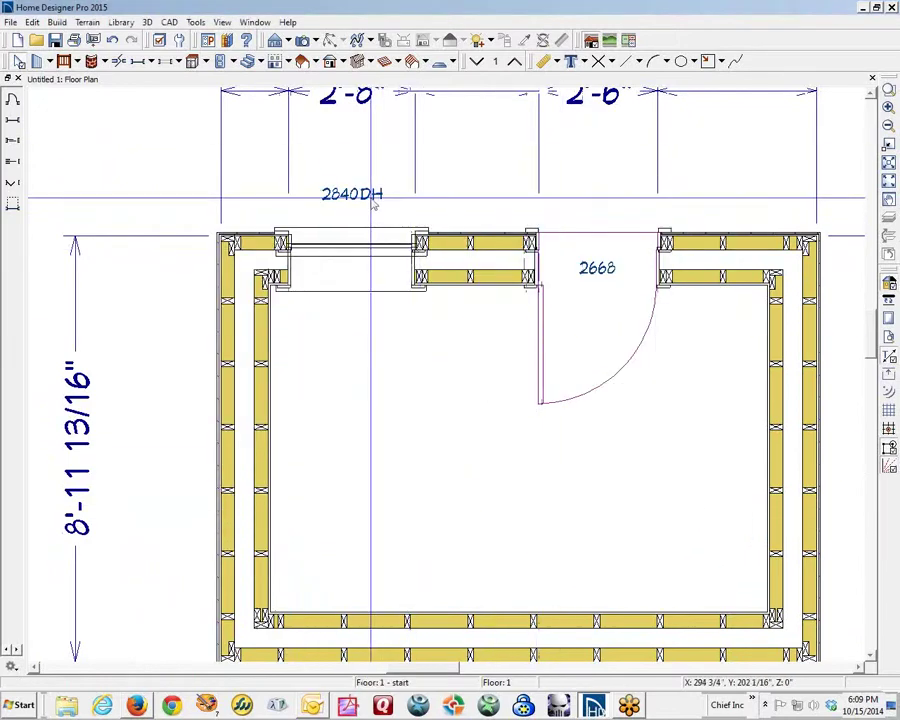
{"action": "scroll", "coordinate": [415, 264], "scroll_direction": "down", "scroll_amount": 2}
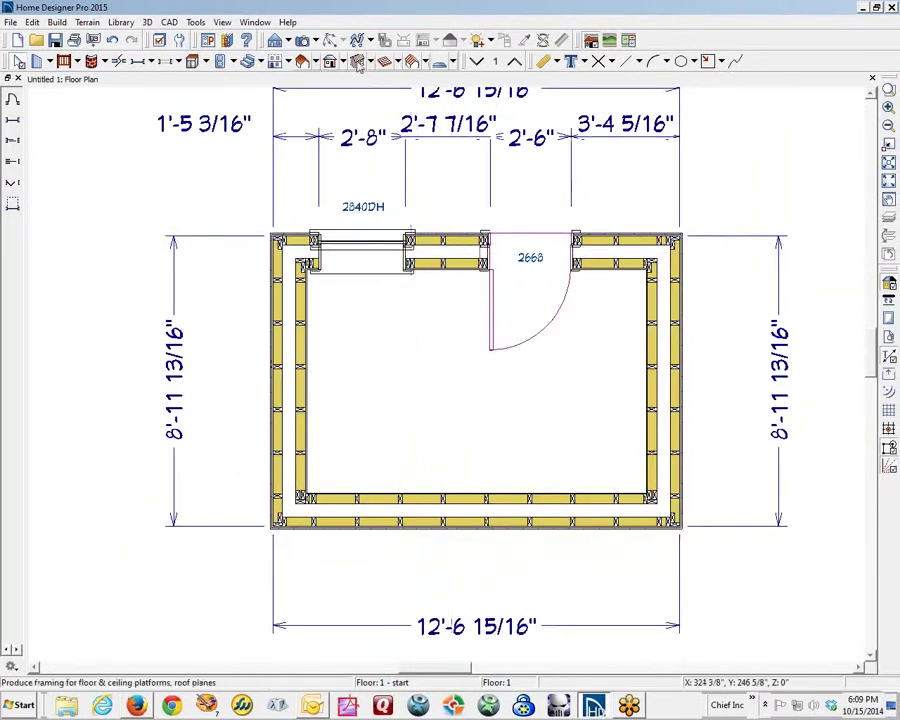
{"action": "left_click", "coordinate": [255, 44]}
{"action": "left_click", "coordinate": [372, 62]}
{"action": "left_click", "coordinate": [315, 42]}
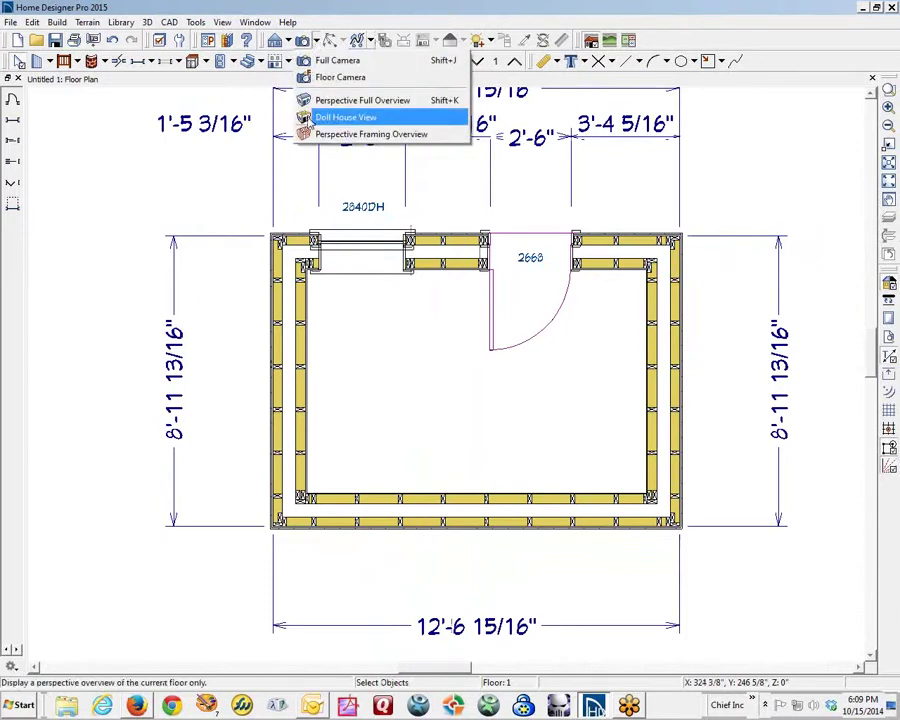
{"action": "left_click", "coordinate": [362, 132]}
{"action": "left_click_drag", "start_coordinate": [486, 297], "coordinate": [135, 301]}
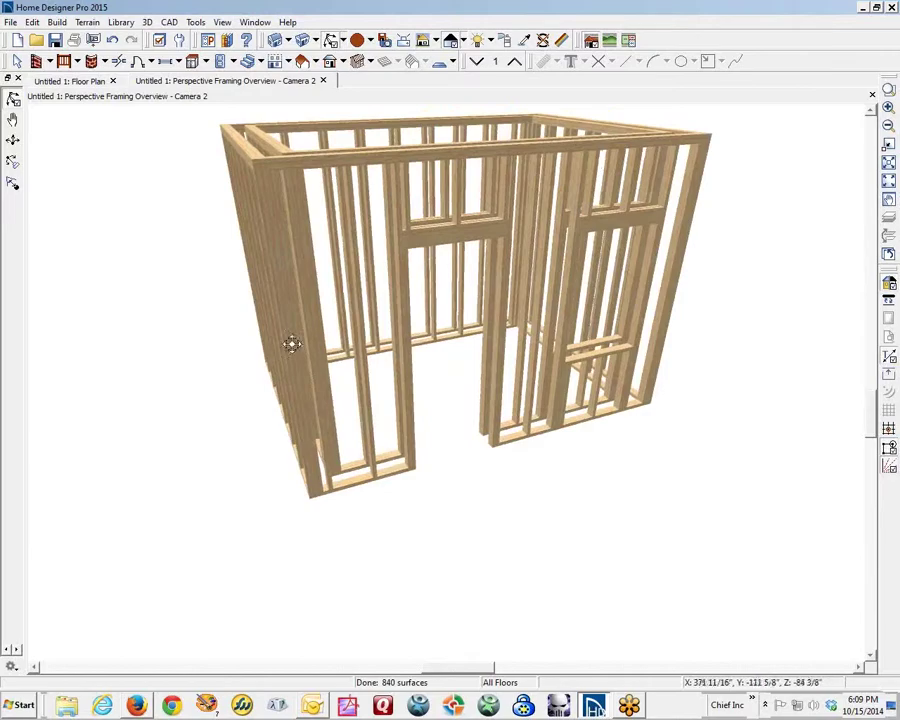
{"action": "left_click_drag", "start_coordinate": [309, 346], "coordinate": [610, 450]}
{"action": "mouse_move", "coordinate": [524, 310]}
{"action": "left_mouse_down"}
{"action": "mouse_move", "coordinate": [486, 300]}
{"action": "mouse_move", "coordinate": [510, 297]}
{"action": "left_mouse_up"}
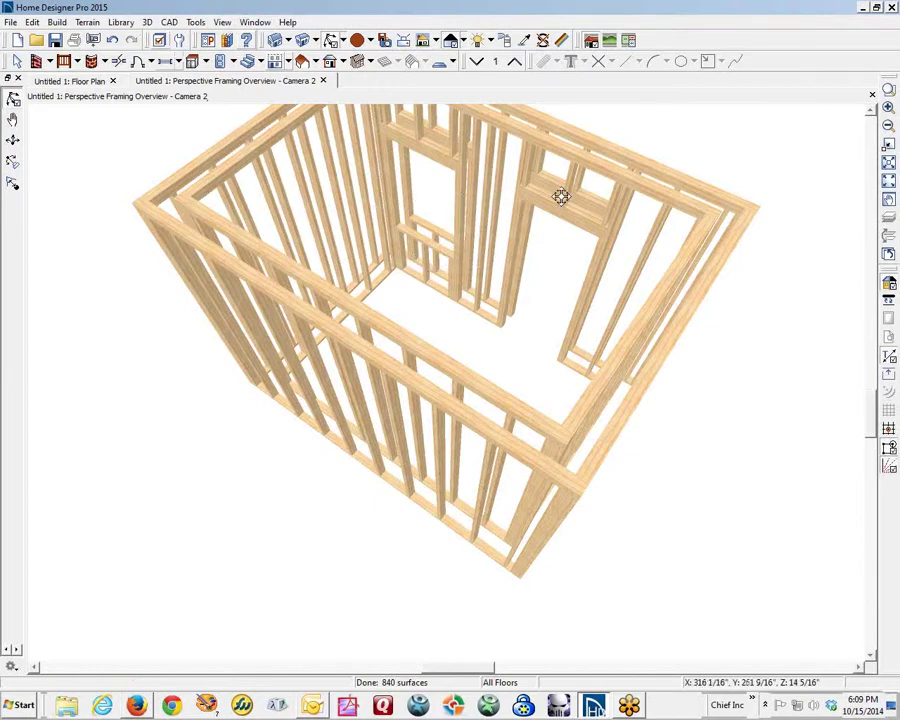
{"action": "left_click", "coordinate": [872, 95]}
{"action": "scroll", "coordinate": [605, 257], "scroll_direction": "down", "scroll_amount": 1}
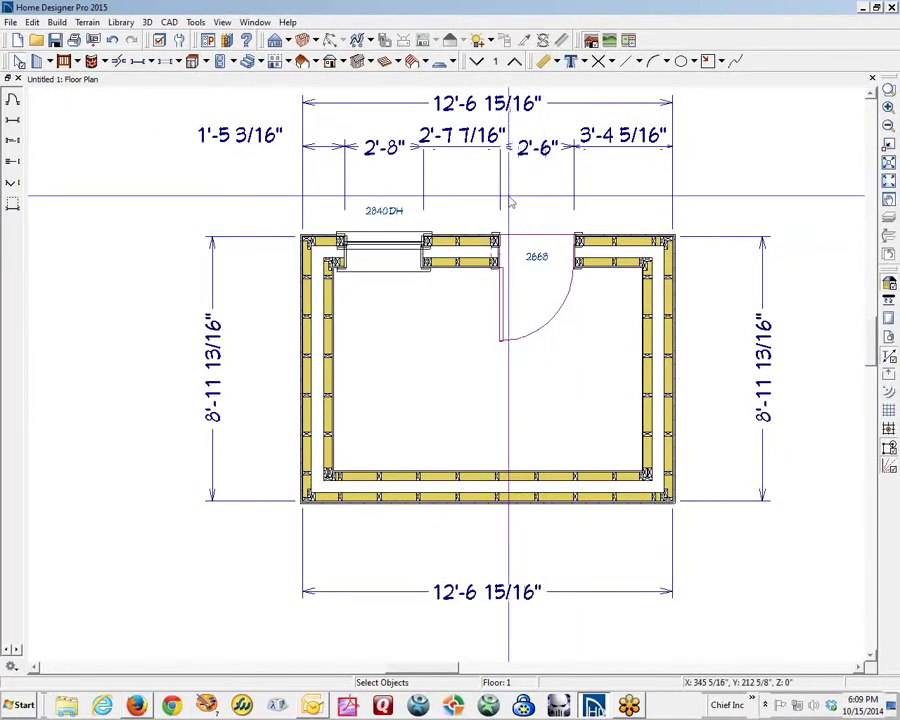
{"action": "double_click", "coordinate": [403, 210]}
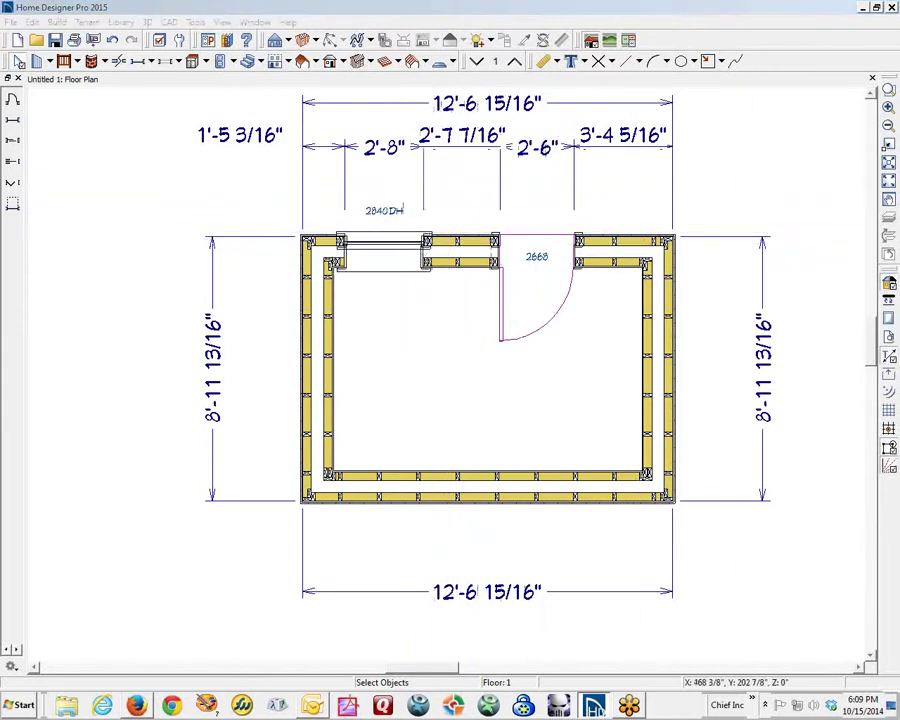